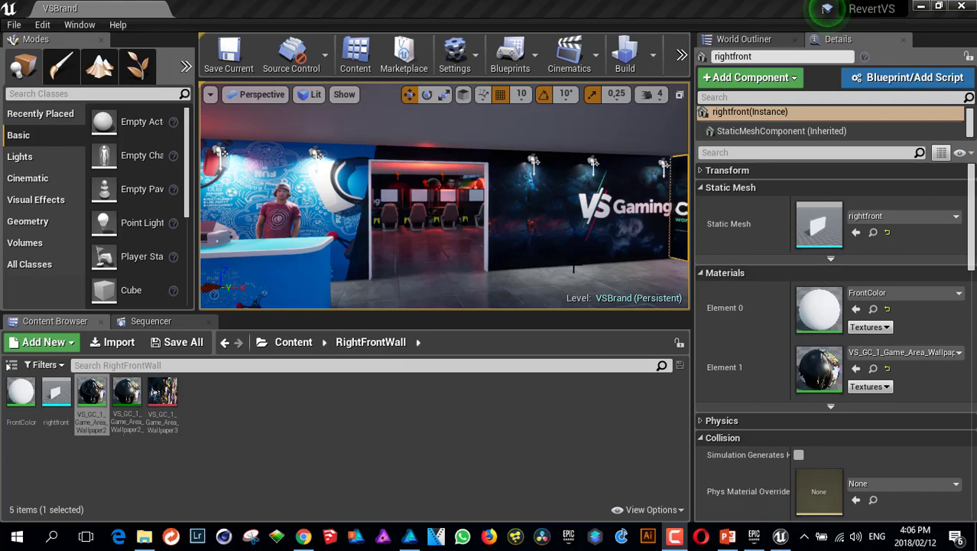
pyautogui.moveTo(574, 267)
pyautogui.mouseDown(button='right')
pyautogui.moveTo(864, 268)
pyautogui.moveTo(547, 270)
pyautogui.moveTo(600, 270)
pyautogui.moveTo(570, 269)
pyautogui.mouseUp(button='right')
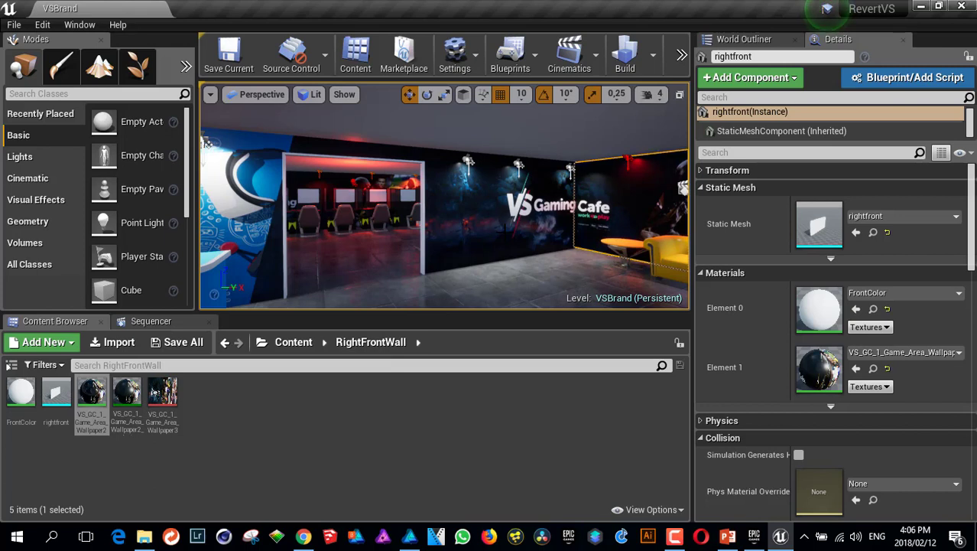
pyautogui.moveTo(505, 228); pyautogui.dragTo(410, 229, button='right')
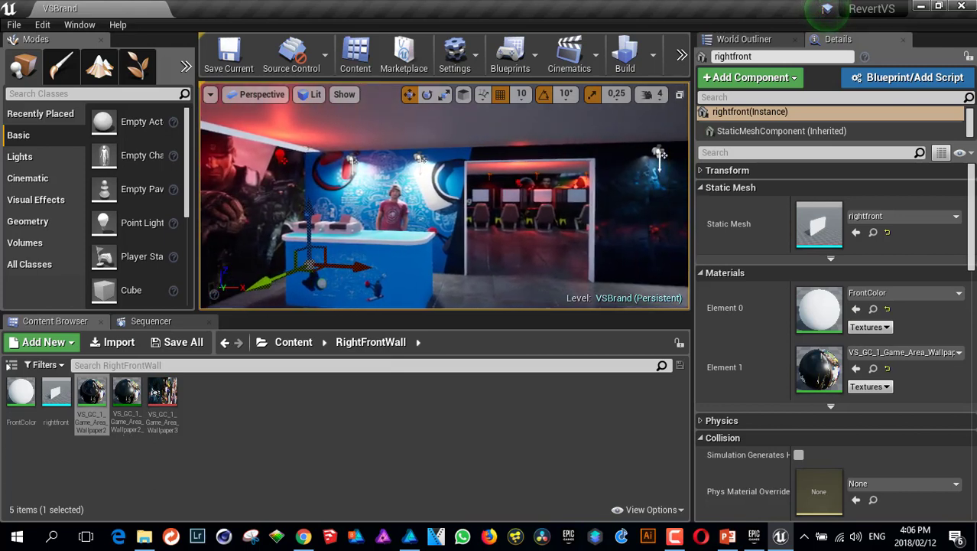
pyautogui.moveTo(538, 193); pyautogui.dragTo(631, 194, button='right')
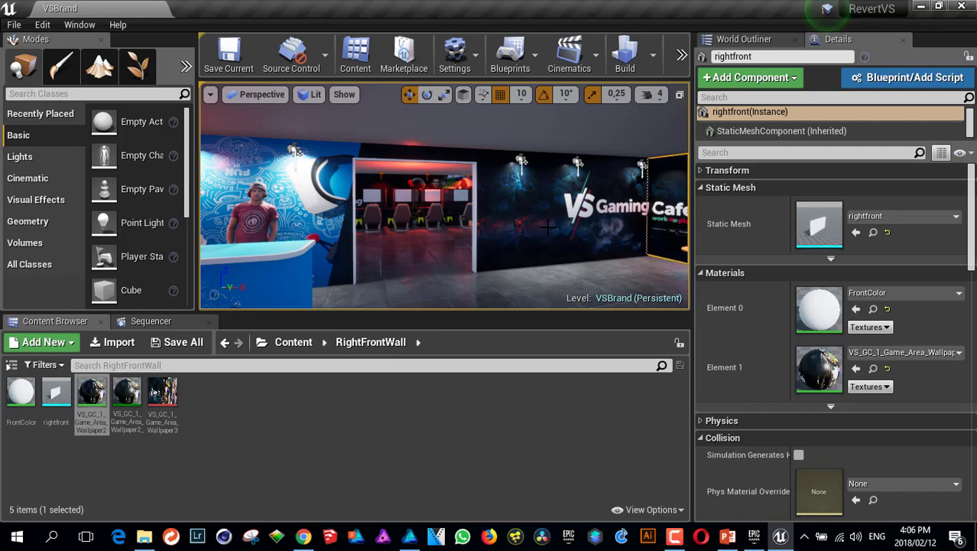
pyautogui.moveTo(546, 225)
pyautogui.mouseDown()
pyautogui.moveTo(509, 226)
pyautogui.moveTo(544, 228)
pyautogui.mouseUp()
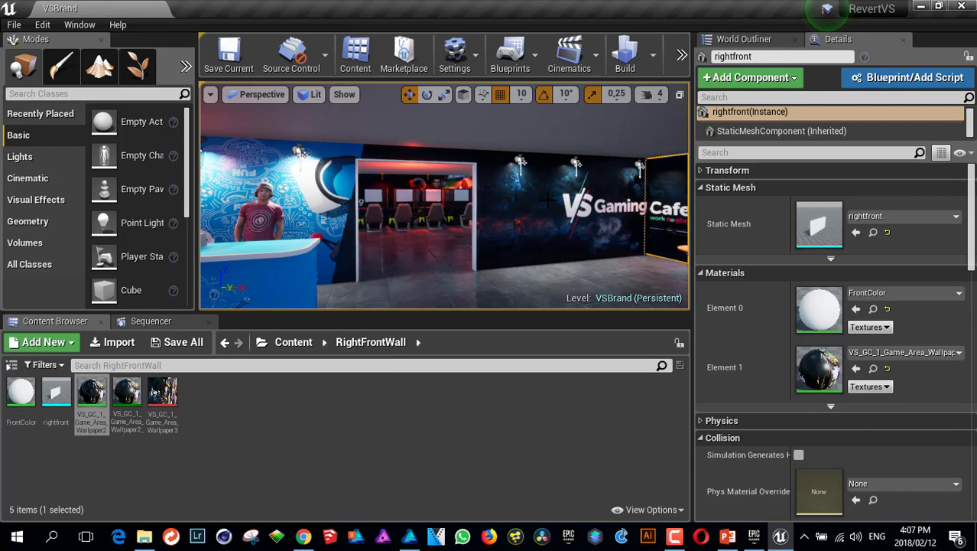
pyautogui.moveTo(548, 199)
pyautogui.mouseDown(button='right')
pyautogui.moveTo(509, 200)
pyautogui.moveTo(543, 200)
pyautogui.mouseUp(button='right')
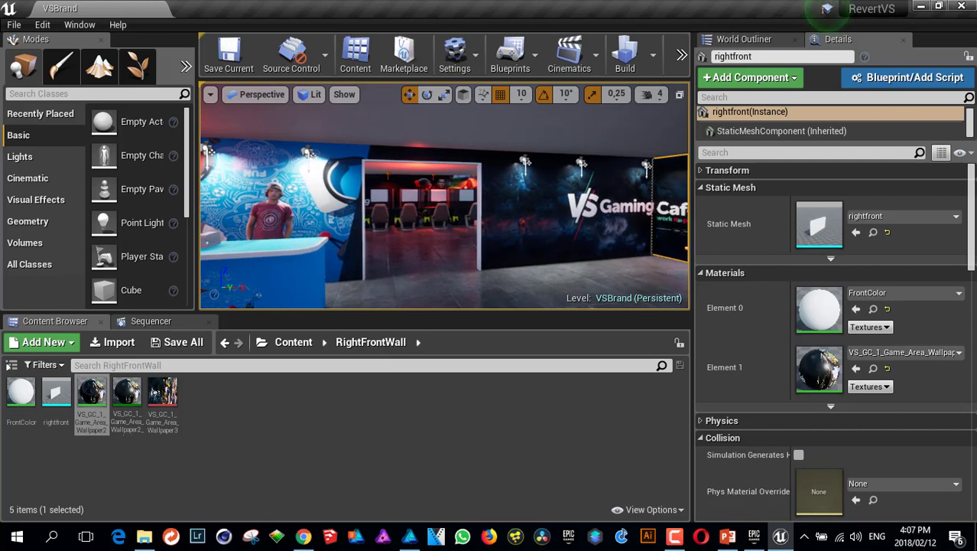
# Step: Select the middle wall in the scene and locate its Element 2 material among the project assets
pyautogui.click(544, 205)
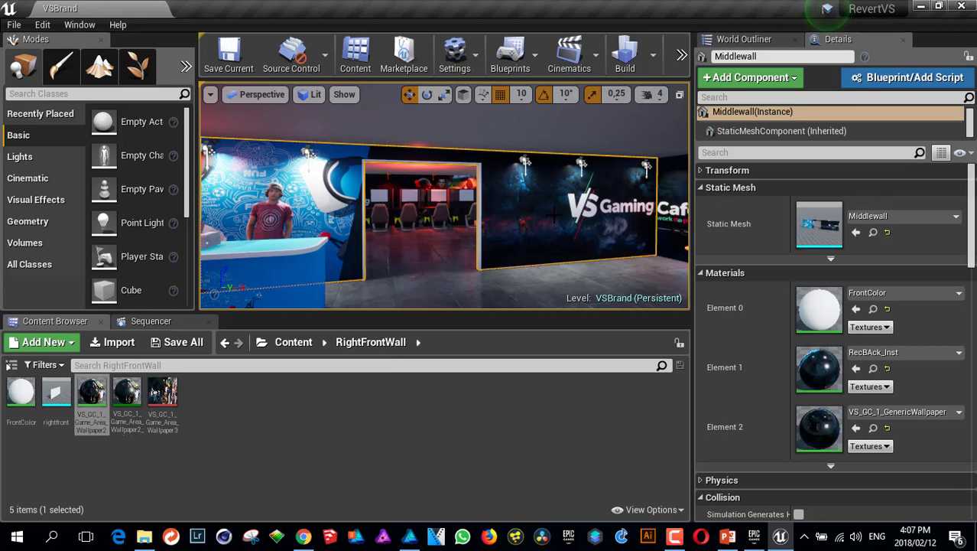
pyautogui.moveTo(555, 222); pyautogui.dragTo(554, 223, button='right')
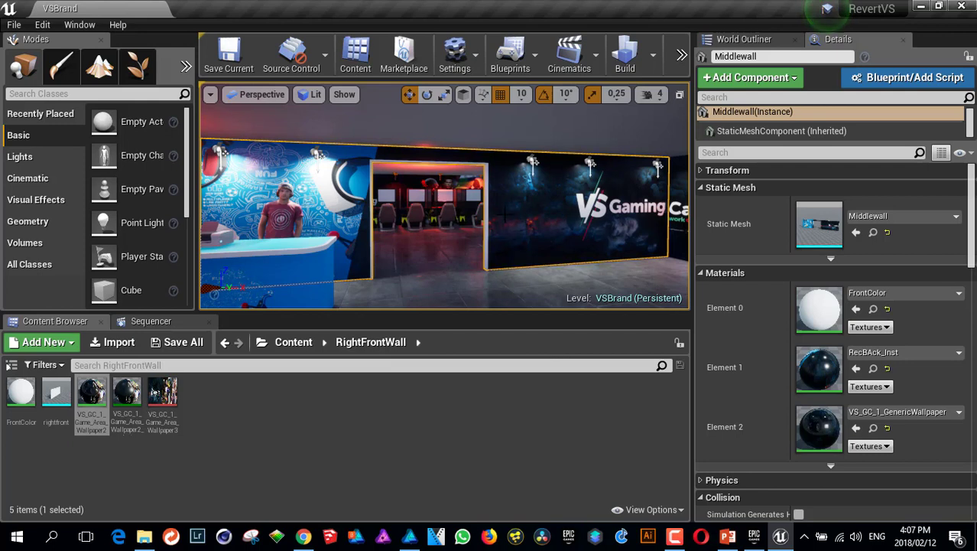
pyautogui.moveTo(524, 225); pyautogui.dragTo(536, 224, button='right')
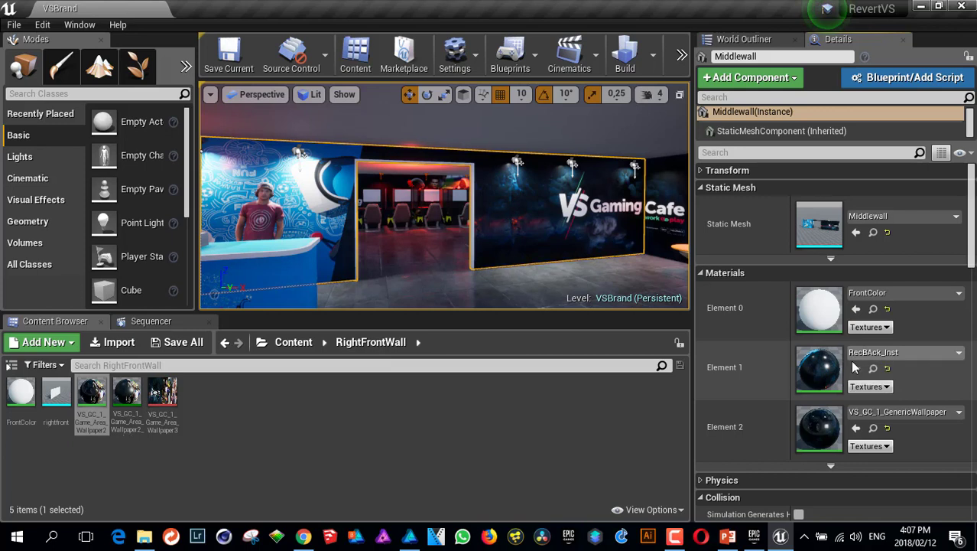
pyautogui.click(873, 429)
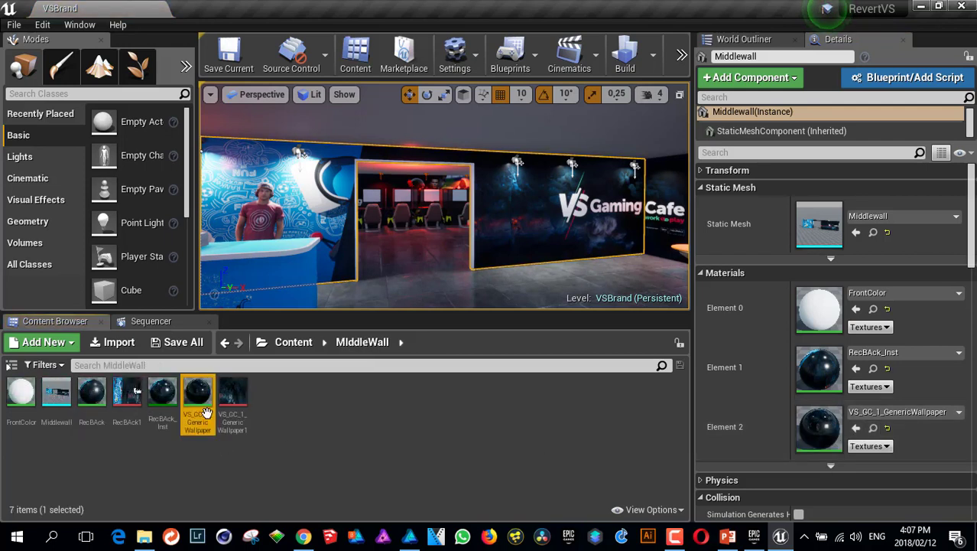
# Step: Open the VS_GC_1_GenericWallpaper material for editing and bring its node graph into view
pyautogui.moveTo(205, 413)
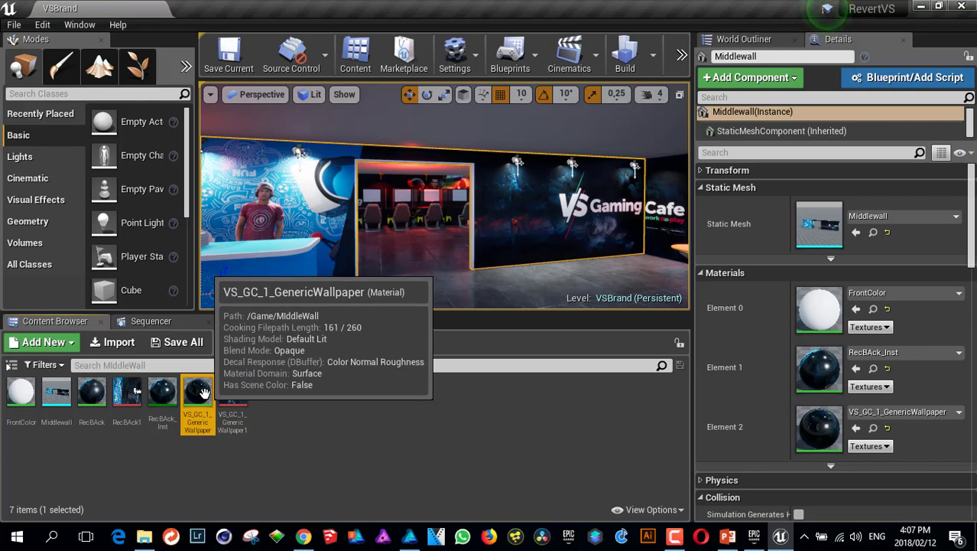
pyautogui.doubleClick(204, 393)
pyautogui.scroll(-3, 392, 299)
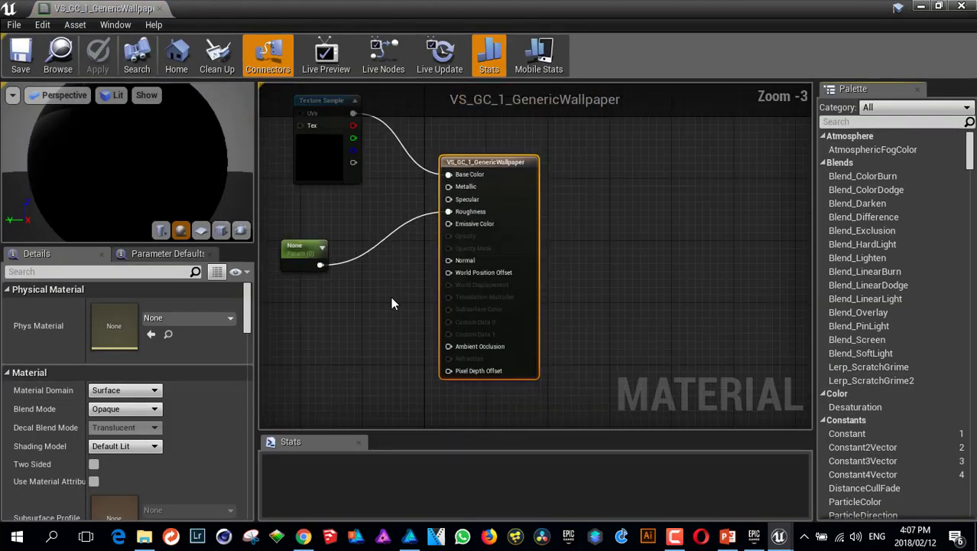
pyautogui.moveTo(391, 303); pyautogui.dragTo(616, 316, button='right')
pyautogui.scroll(-1, 590, 345)
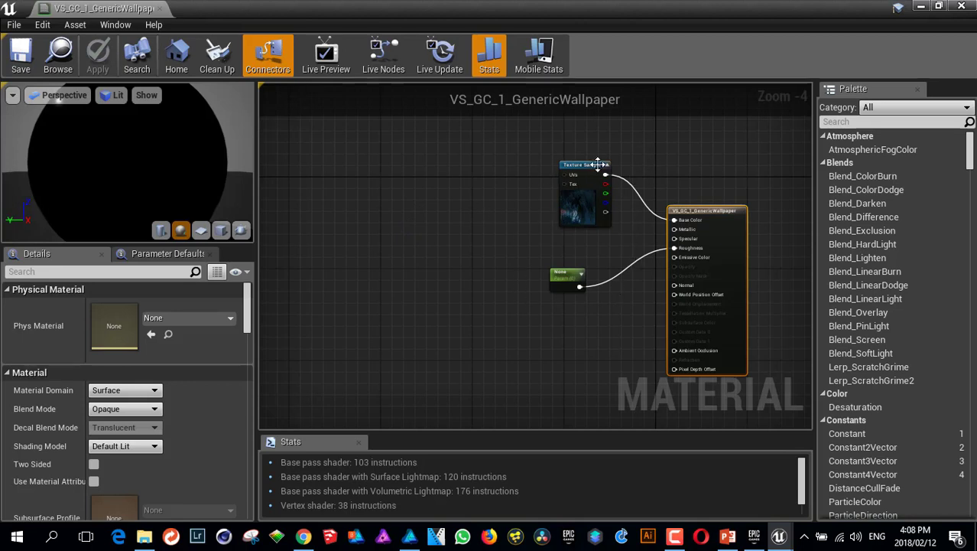
# Step: Shift the Texture Sample node slightly and add a Texture Coordinate node in the empty area ahead of it
pyautogui.moveTo(590, 169); pyautogui.dragTo(578, 175)
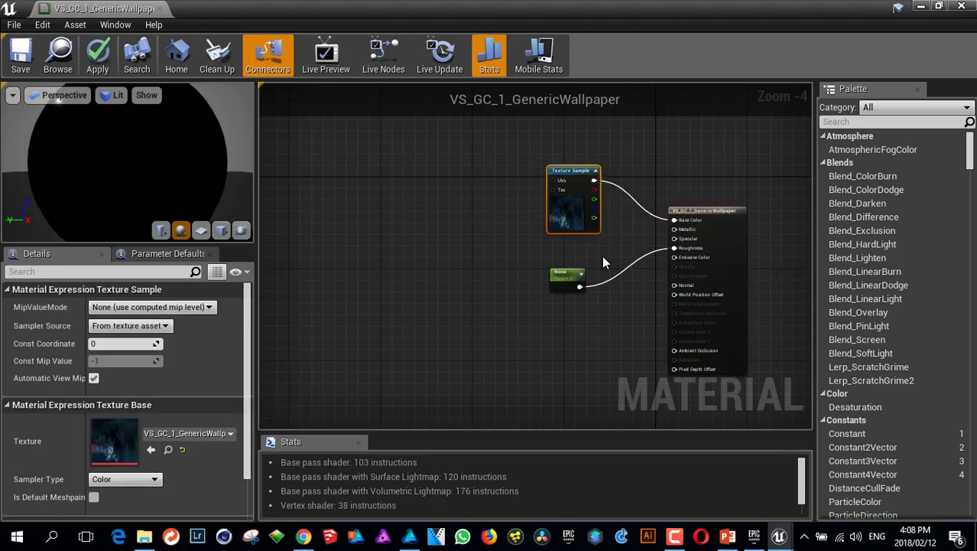
pyautogui.moveTo(581, 344); pyautogui.dragTo(637, 349, button='right')
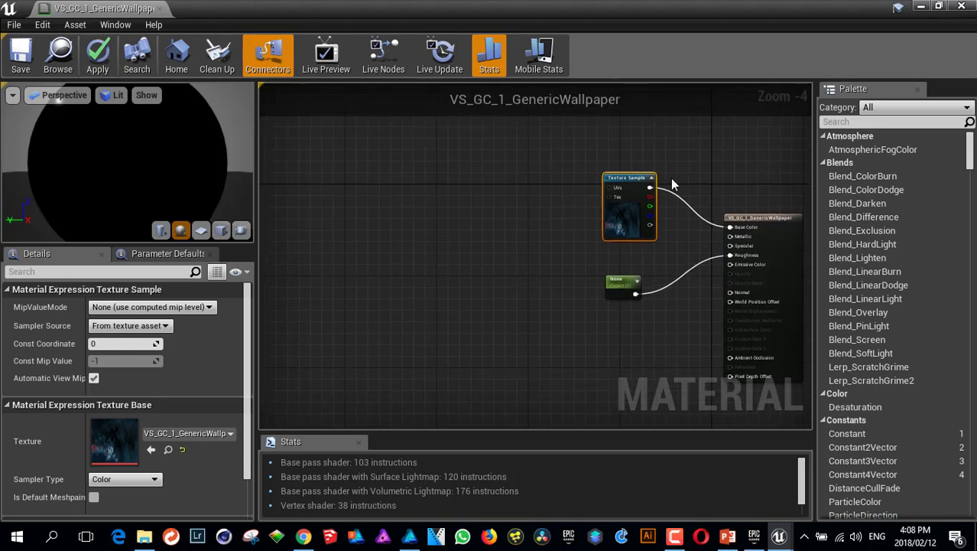
pyautogui.click(439, 186)
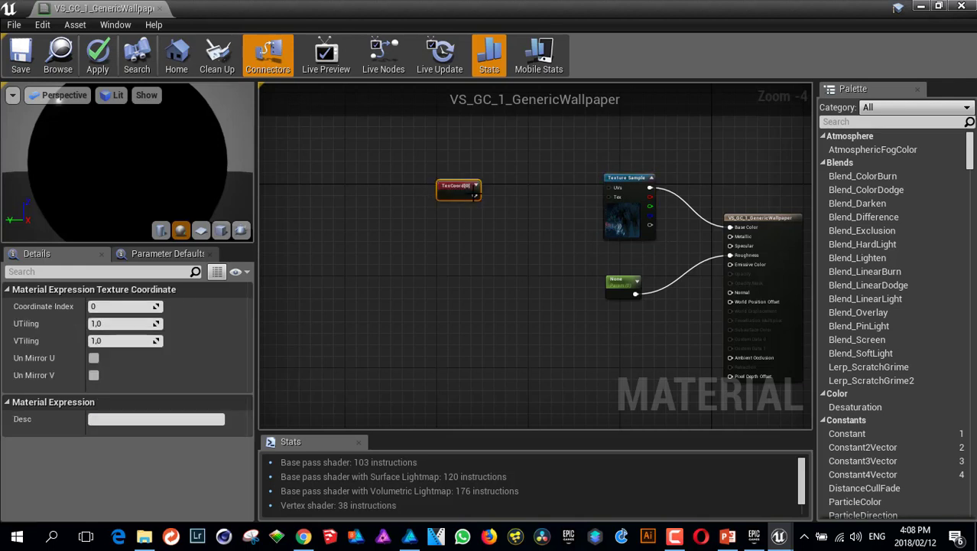
# Step: Add a scalar parameter below the TexCoord node and name it sIZE
pyautogui.click(443, 241)
pyautogui.write('ssssss')
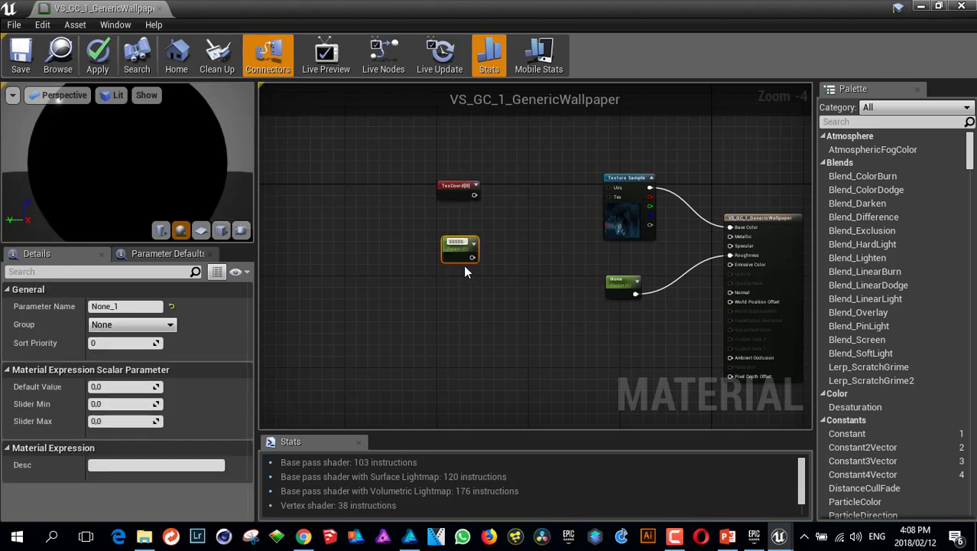
pyautogui.press('BackSpace')
pyautogui.press('BackSpace')
pyautogui.press('BackSpace')
pyautogui.press('BackSpace')
pyautogui.write('sIZE')
pyautogui.press('Return')
# Step: Add a Multiply node, connect TexCoord to A and sIZE to B, and feed its output into the Texture Sample's UVs
pyautogui.click(524, 215)
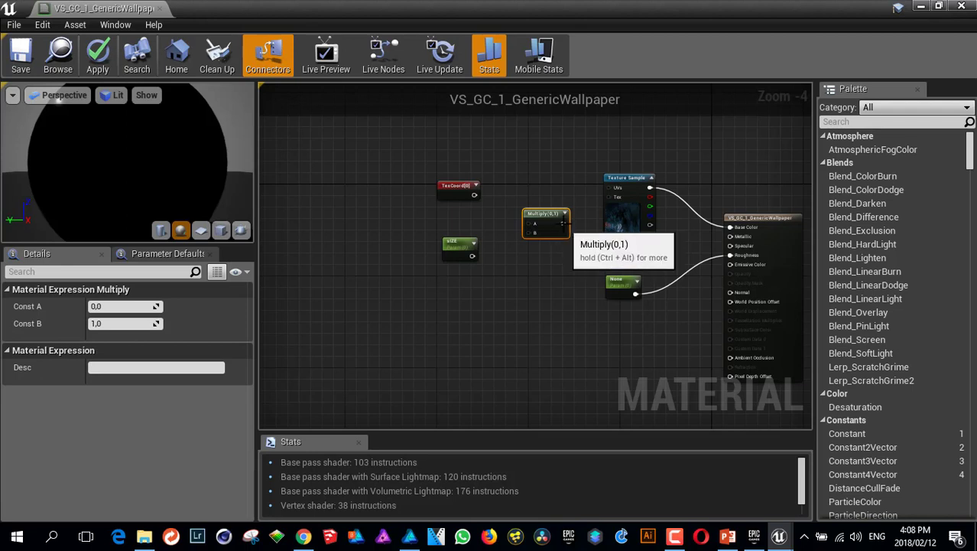
pyautogui.moveTo(563, 224); pyautogui.dragTo(618, 188)
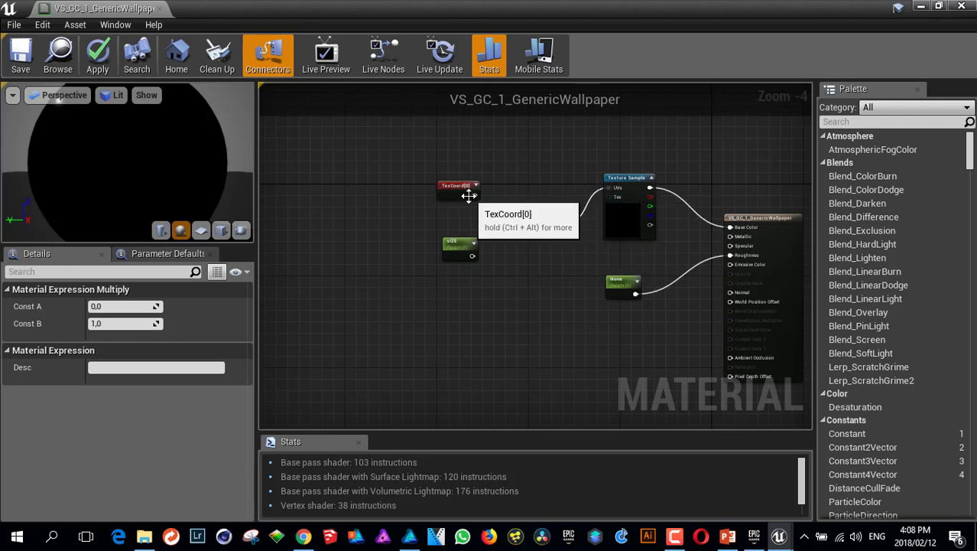
pyautogui.moveTo(474, 194); pyautogui.dragTo(531, 223)
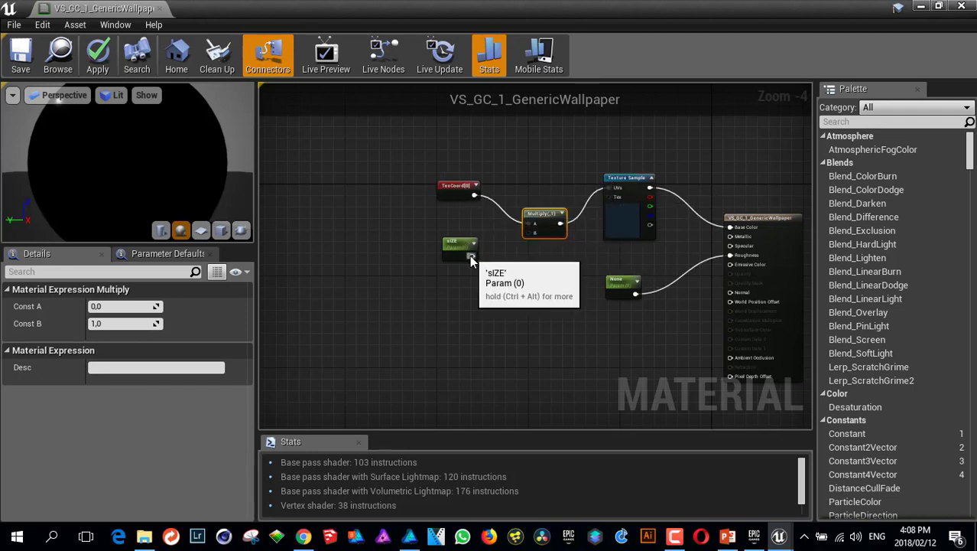
pyautogui.moveTo(473, 256); pyautogui.dragTo(527, 233)
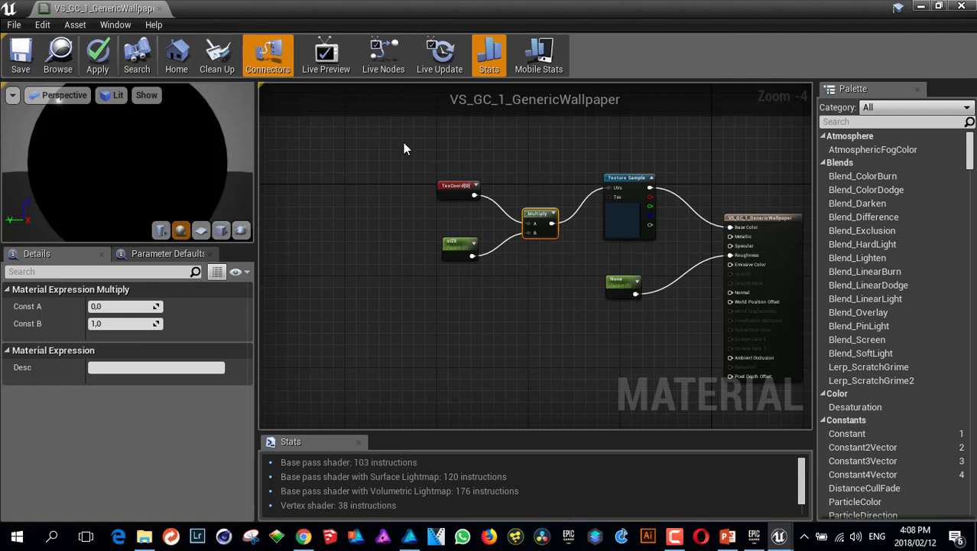
# Step: Delete the sIZE scalar parameter from the material graph
pyautogui.moveTo(405, 147); pyautogui.dragTo(540, 179)
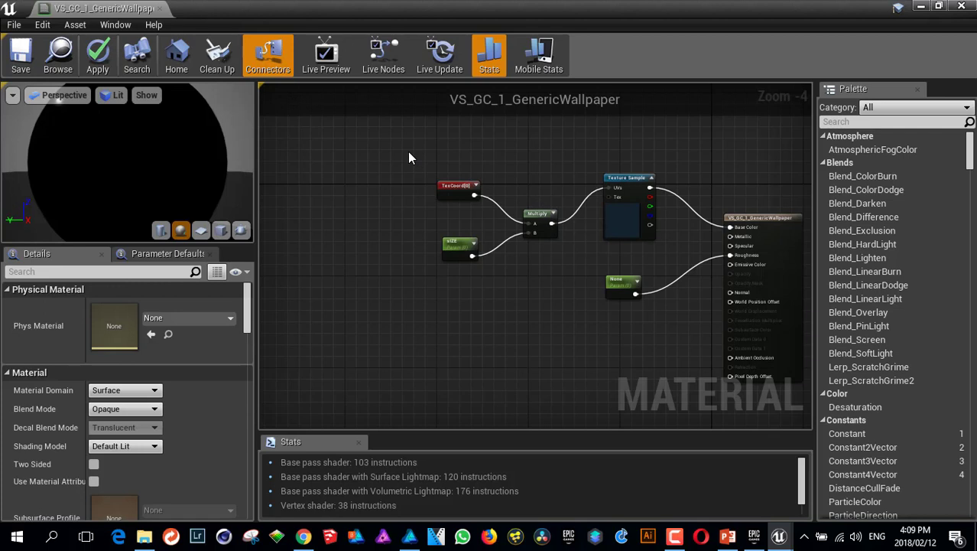
pyautogui.click(462, 247)
pyautogui.moveTo(463, 246); pyautogui.dragTo(428, 273)
pyautogui.press('Delete')
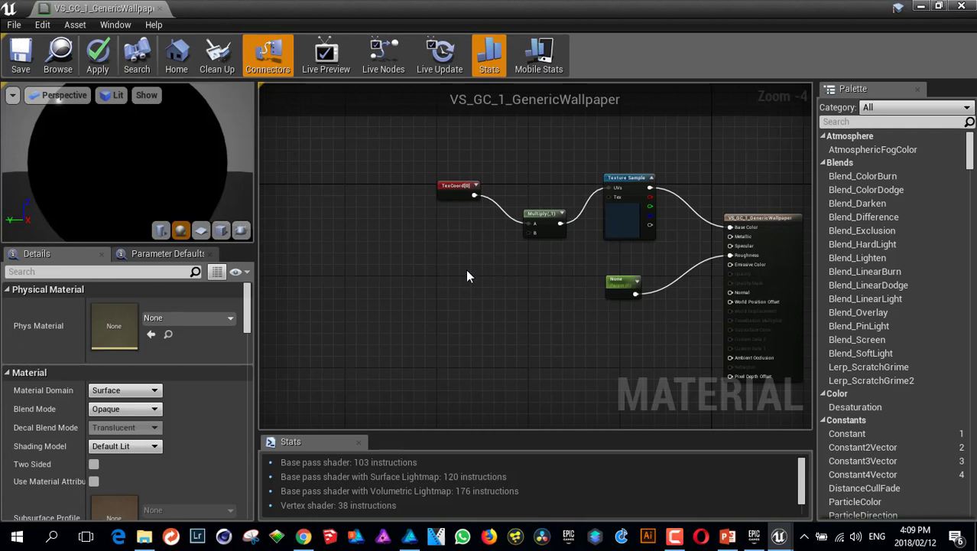
# Step: Add a second Multiply node below the TexCoord node and a scalar parameter named SSS beside it
pyautogui.click(465, 268)
pyautogui.moveTo(477, 281); pyautogui.dragTo(437, 277)
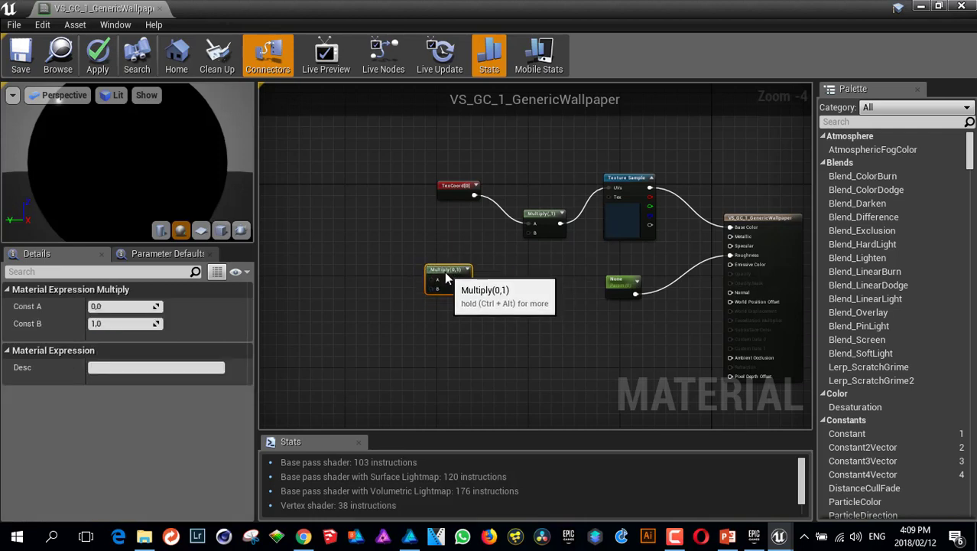
pyautogui.click(368, 252)
pyautogui.write('SSS')
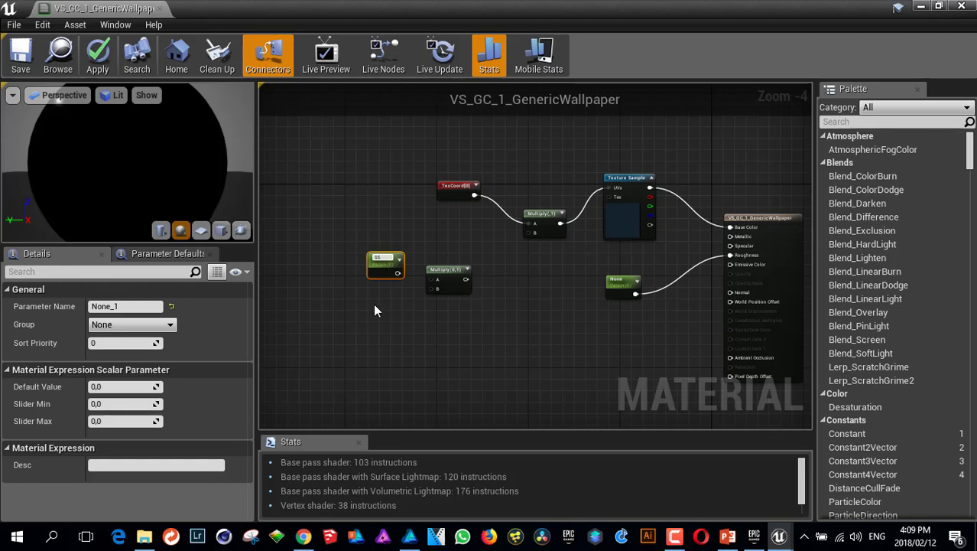
# Step: Add another scalar parameter below SSS and name it lENGTH
pyautogui.click(375, 308)
pyautogui.click(374, 307)
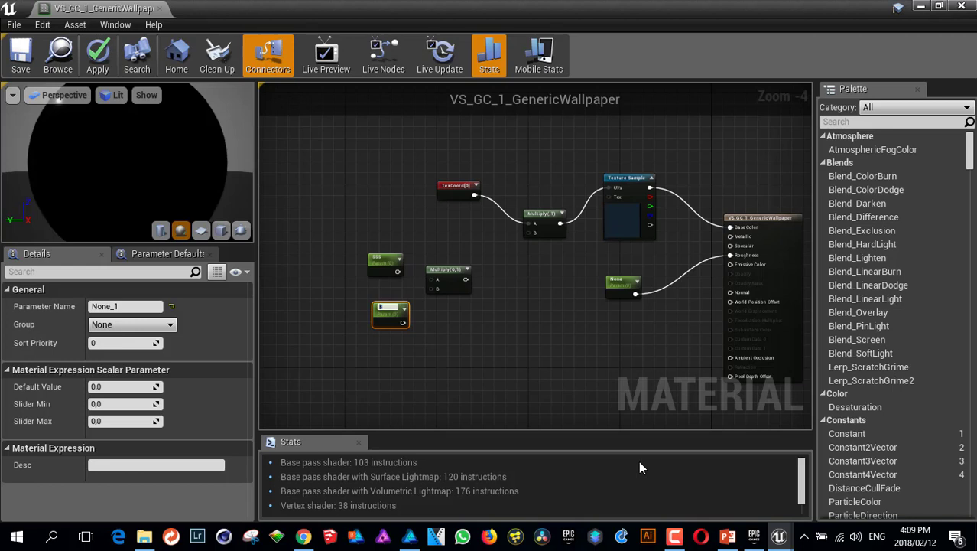
pyautogui.write('TH')
pyautogui.press('Return')
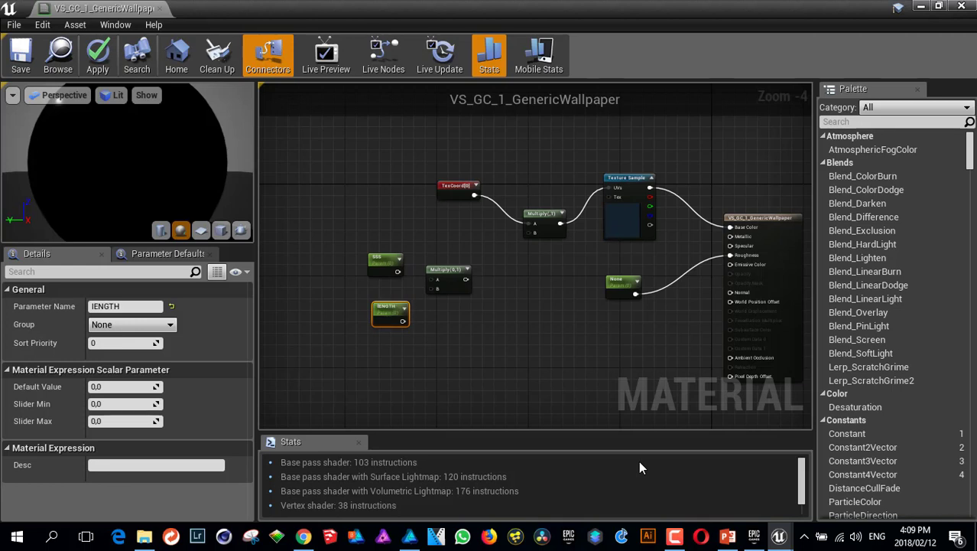
# Step: Rename the SSS parameter to Width and the lENGTH parameter to Length
pyautogui.click(374, 261)
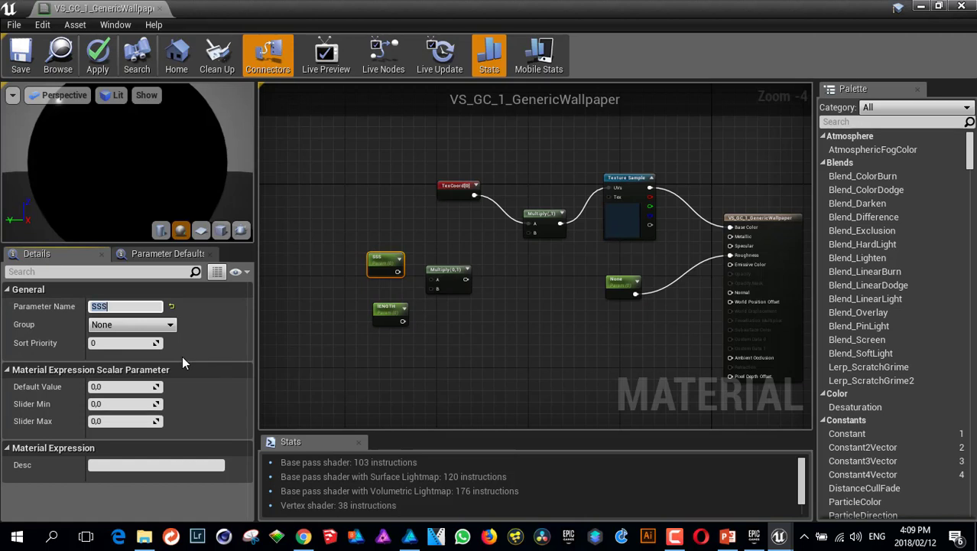
pyautogui.write('wIDTH')
pyautogui.hotkey('ctrl', 'a')
pyautogui.press('BackSpace')
pyautogui.write('Width')
pyautogui.click(386, 305)
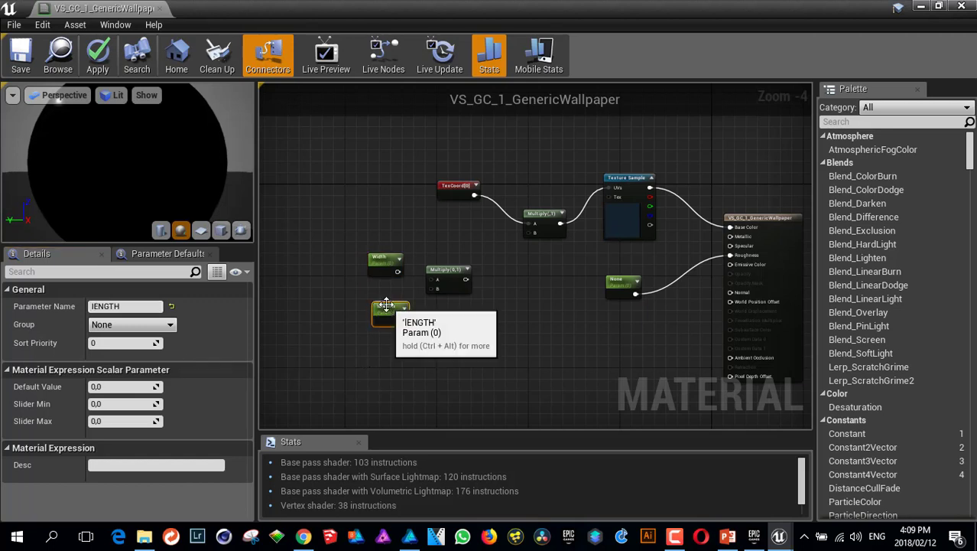
pyautogui.hotkey('ctrl', 'a')
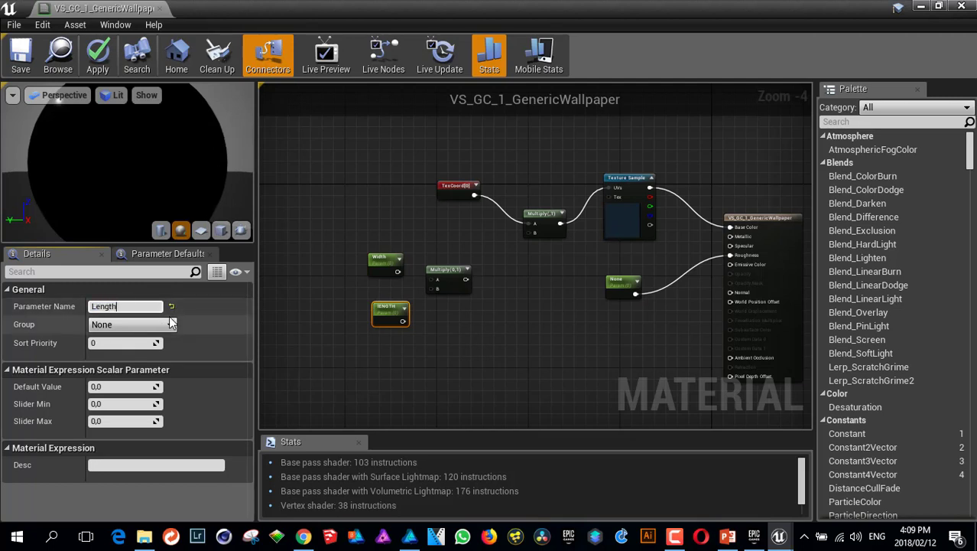
# Step: Move the Width and Length parameter nodes together farther away from the second Multiply node
pyautogui.moveTo(323, 234); pyautogui.dragTo(399, 350)
pyautogui.moveTo(371, 274); pyautogui.dragTo(331, 277)
pyautogui.click(444, 308)
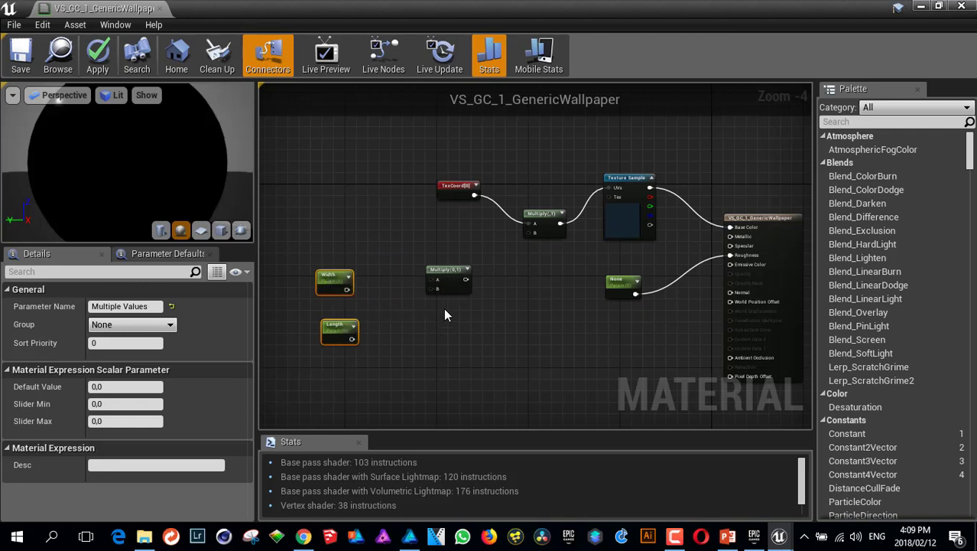
# Step: Reposition the second Multiply, wire Width to its A and Length to its B, and connect its output to the first Multiply's B
pyautogui.moveTo(443, 275); pyautogui.dragTo(410, 298)
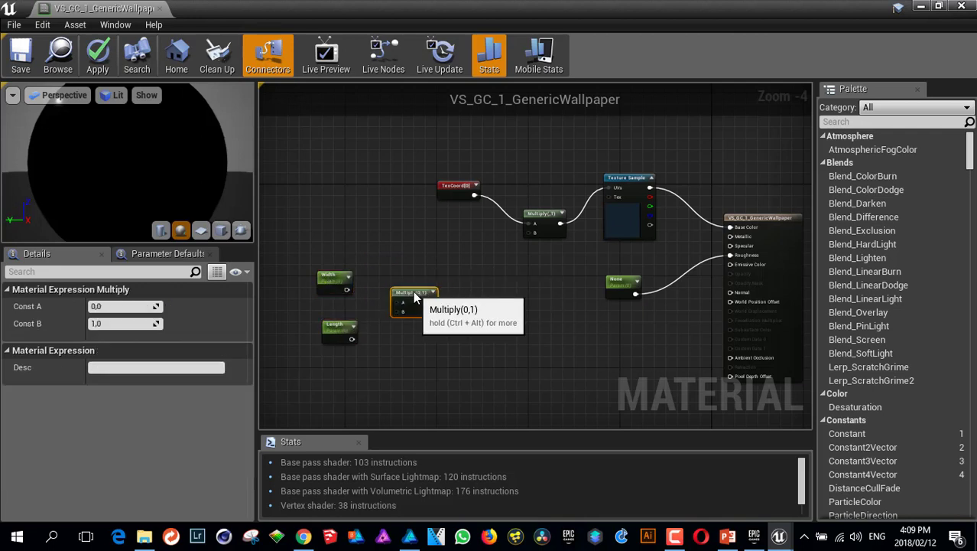
pyautogui.click(370, 339)
pyautogui.moveTo(347, 289); pyautogui.dragTo(397, 305)
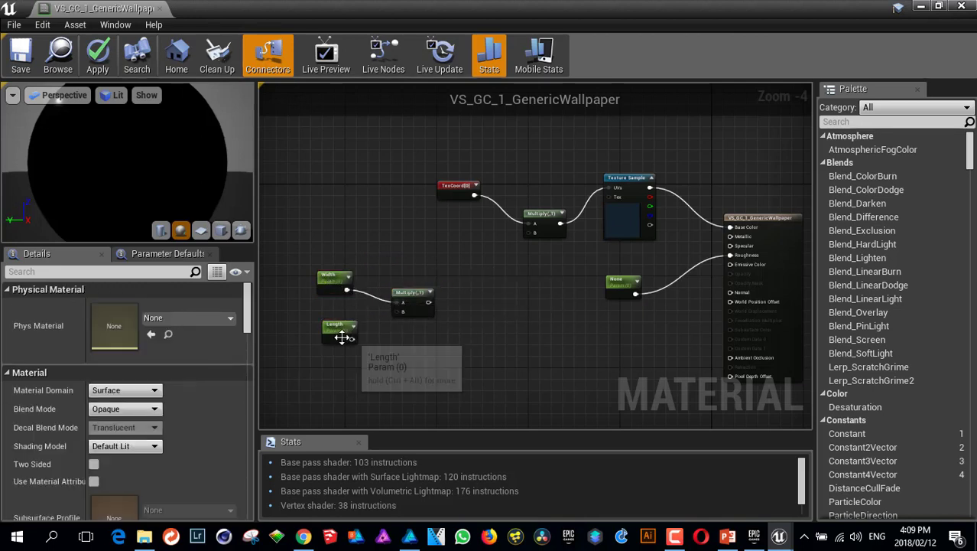
pyautogui.moveTo(352, 339); pyautogui.dragTo(526, 233)
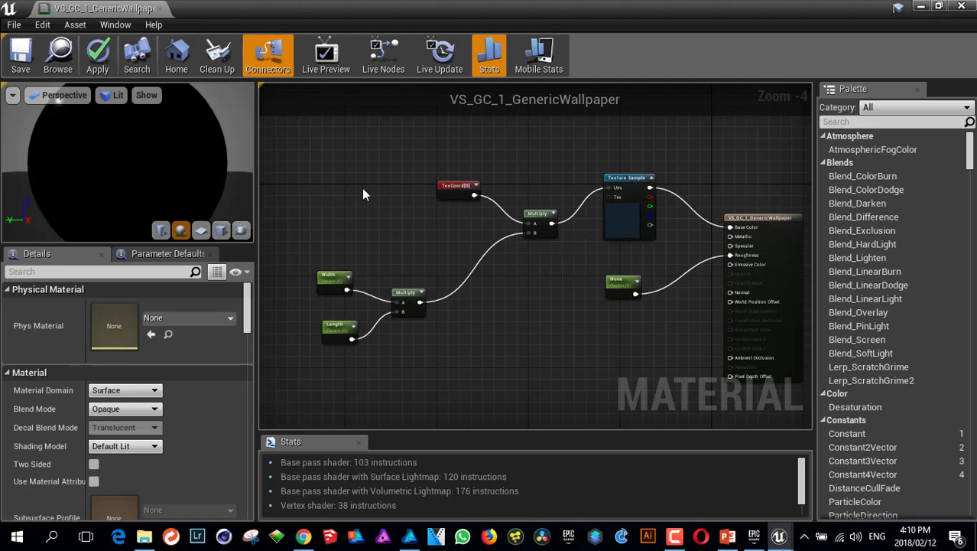
# Step: Select the TexCoord, Width, Length and both Multiply nodes together
pyautogui.moveTo(280, 159); pyautogui.dragTo(571, 390)
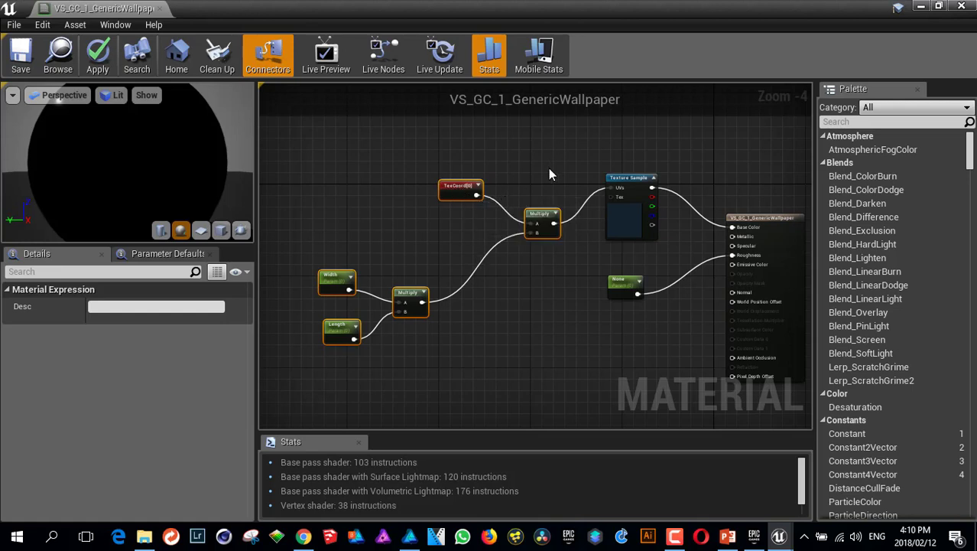
pyautogui.moveTo(320, 181); pyautogui.dragTo(563, 386)
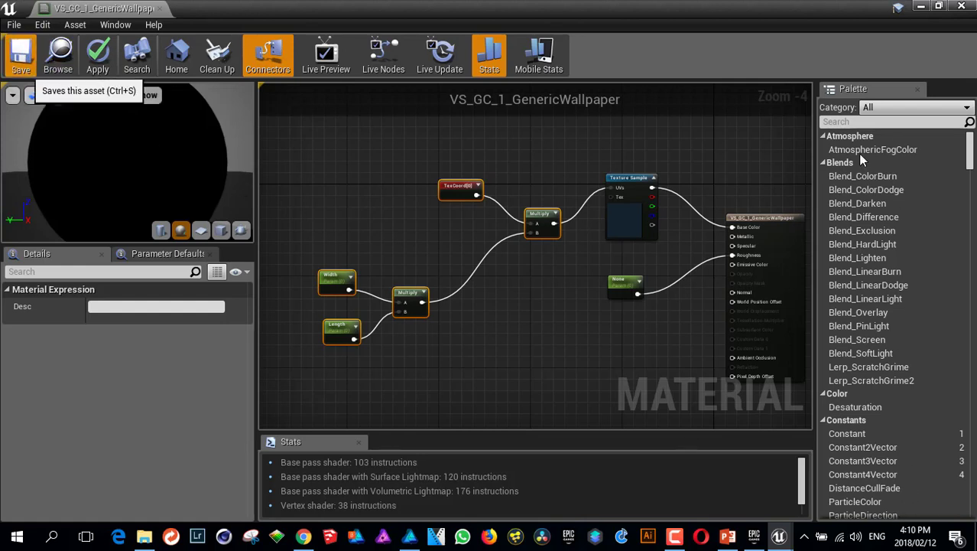
# Step: Close the VS_GC_1_GenericWallpaper editor, locate the wall's Element 1 material, RecBAck_Inst, and apply it to the middle wall
pyautogui.click(962, 7)
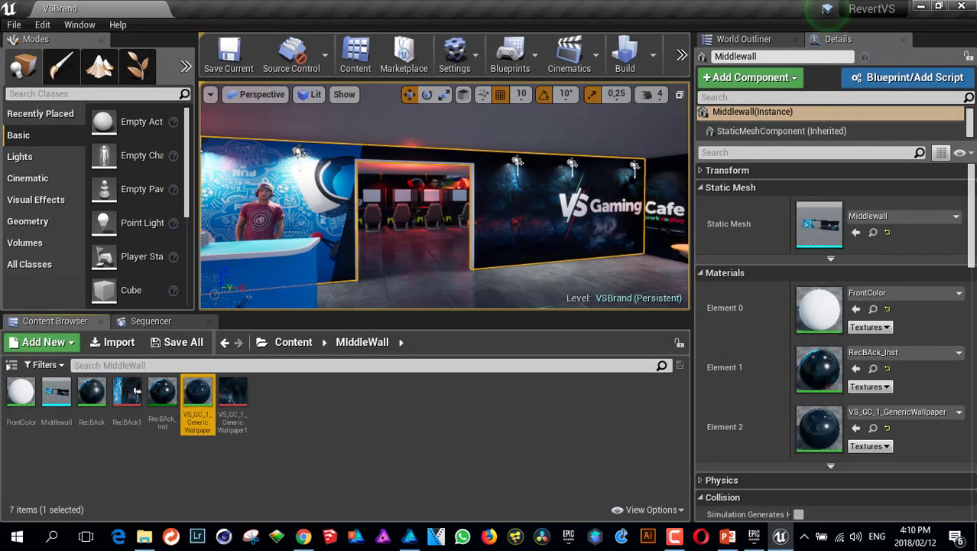
pyautogui.moveTo(415, 176); pyautogui.dragTo(379, 176, button='right')
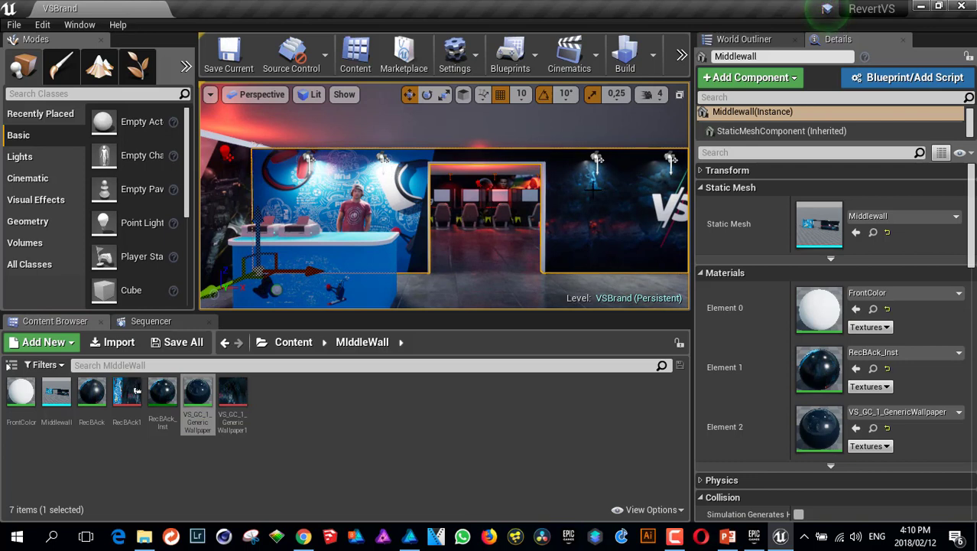
pyautogui.moveTo(590, 210); pyautogui.dragTo(642, 210, button='right')
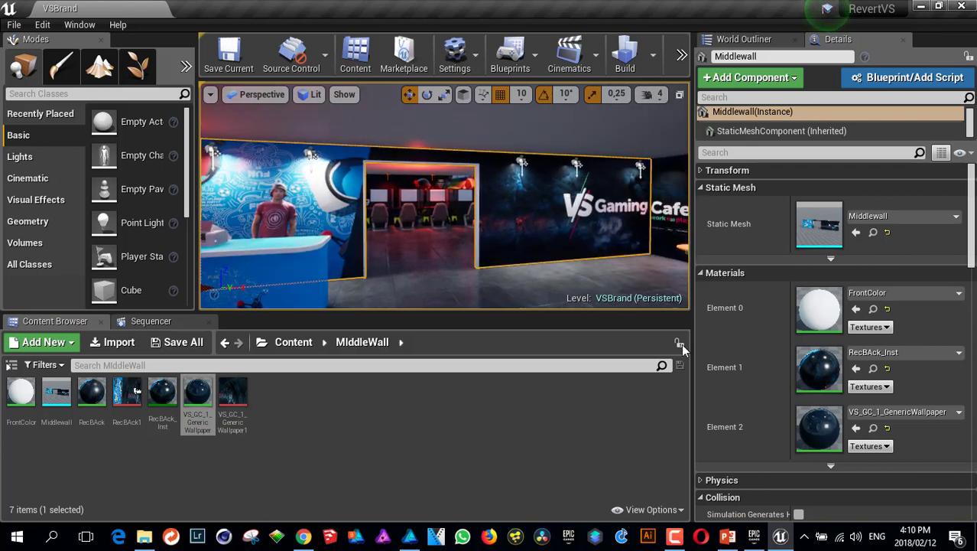
pyautogui.click(872, 430)
pyautogui.click(874, 370)
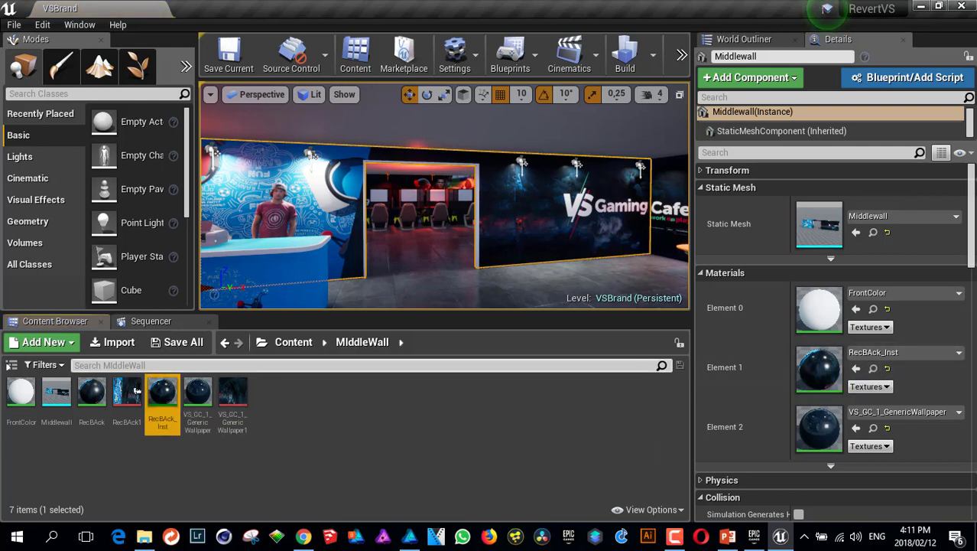
pyautogui.moveTo(161, 405); pyautogui.dragTo(525, 205)
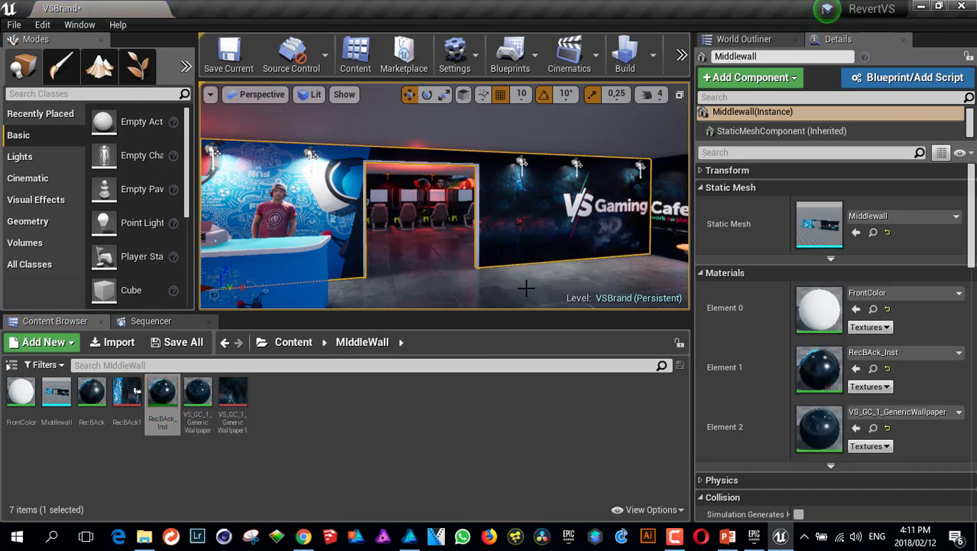
# Step: Open the RecBAck_Inst material instance, check which scalar parameters it exposes, and close it
pyautogui.doubleClick(162, 394)
pyautogui.click(939, 6)
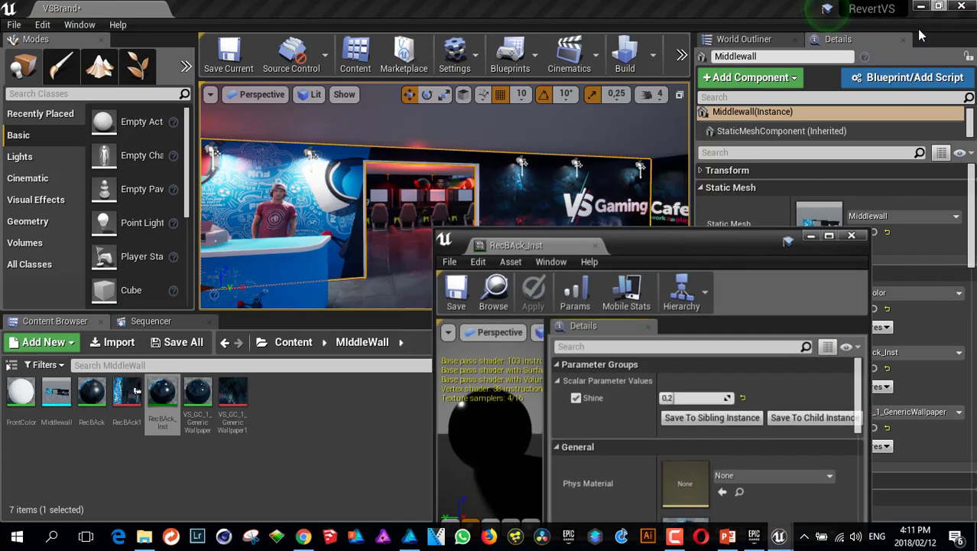
pyautogui.moveTo(679, 242); pyautogui.dragTo(693, 86)
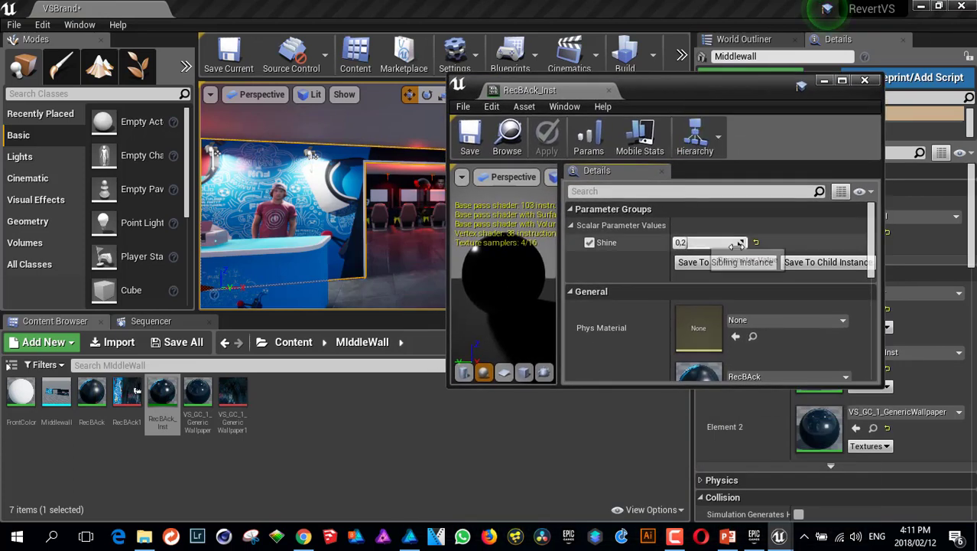
pyautogui.click(572, 226)
pyautogui.click(572, 227)
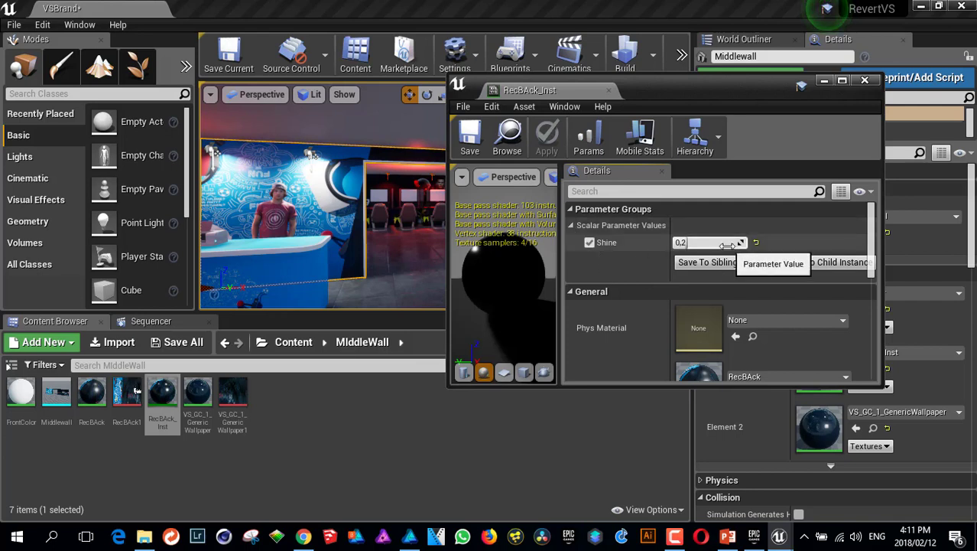
pyautogui.click(865, 81)
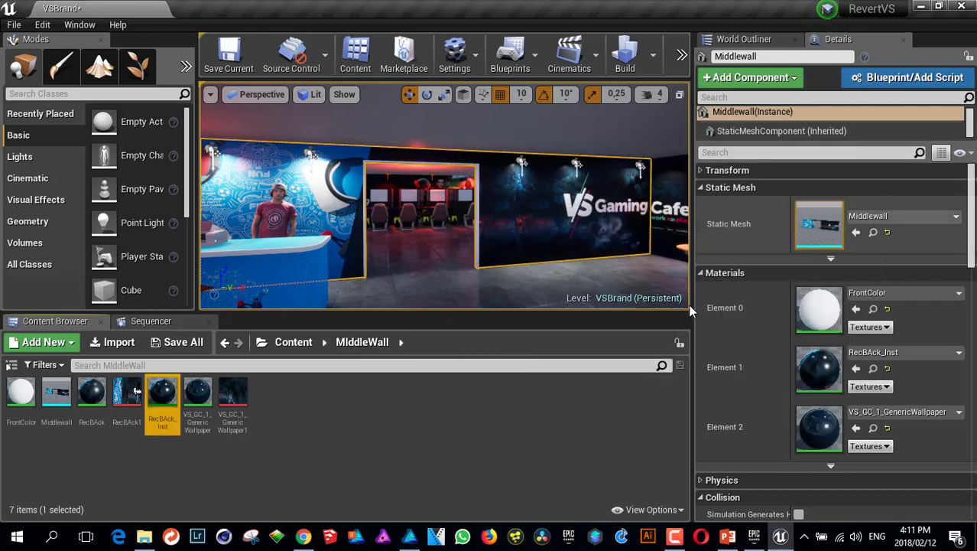
# Step: Locate the wall's Element 2 material, VS_GC_1_GenericWallpaper, examine its node graph, and close its editor
pyautogui.click(573, 221)
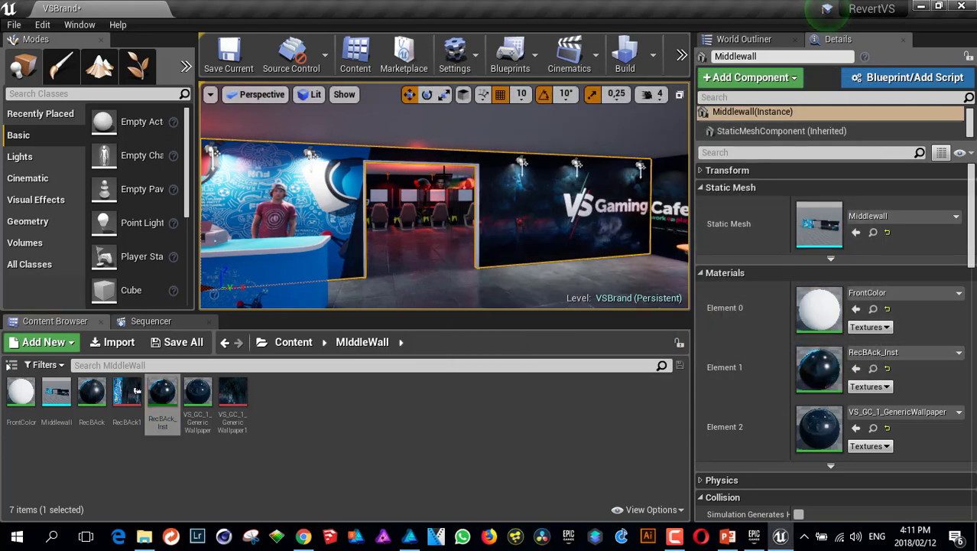
pyautogui.scroll(-2, 881, 433)
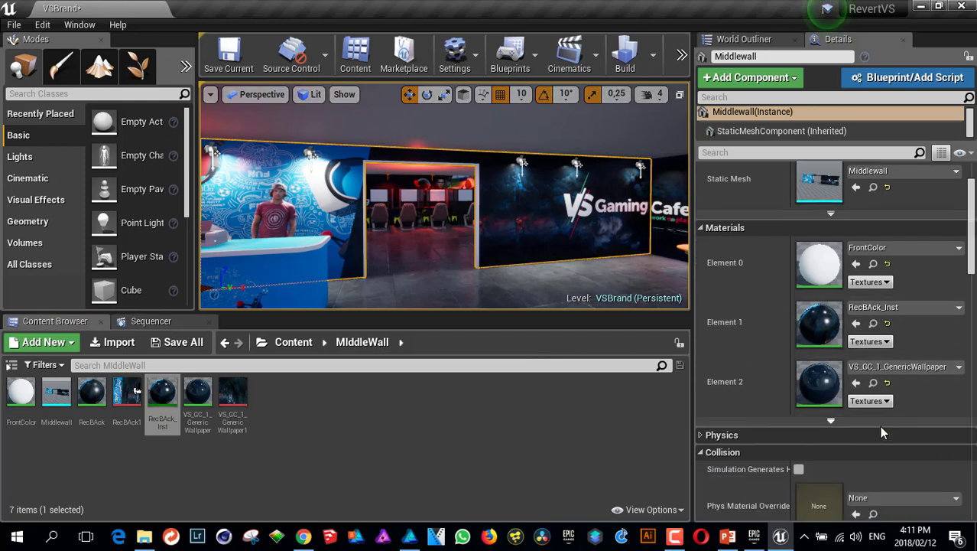
pyautogui.click(873, 383)
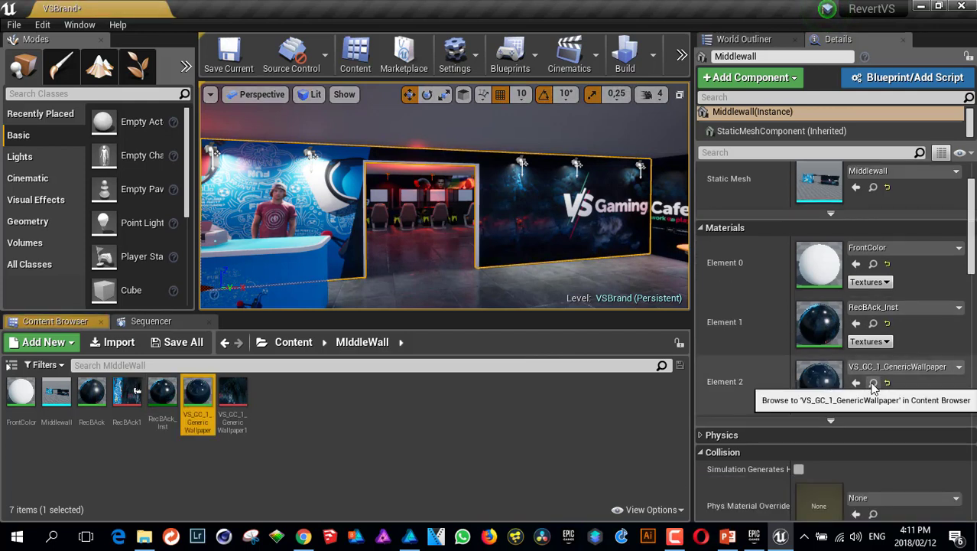
pyautogui.doubleClick(197, 394)
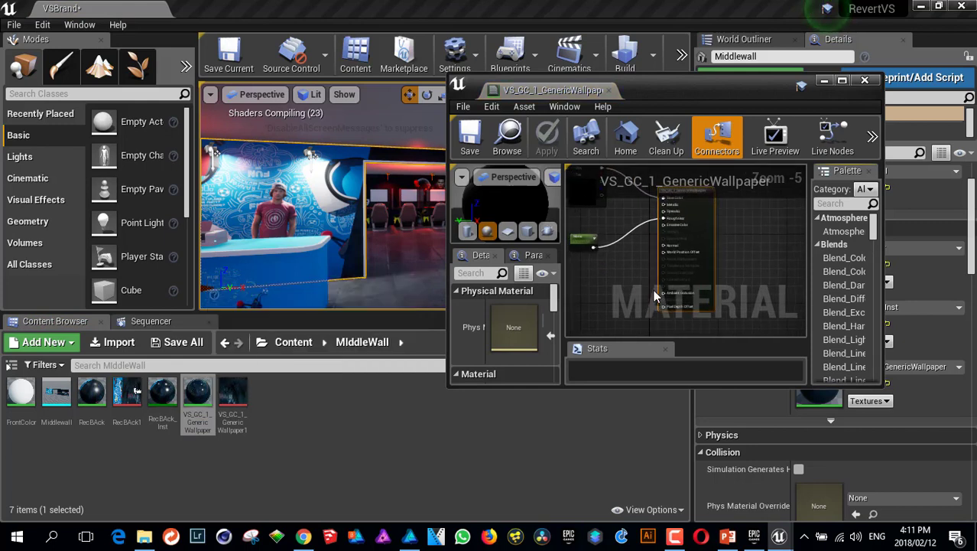
pyautogui.moveTo(715, 291); pyautogui.dragTo(785, 316, button='right')
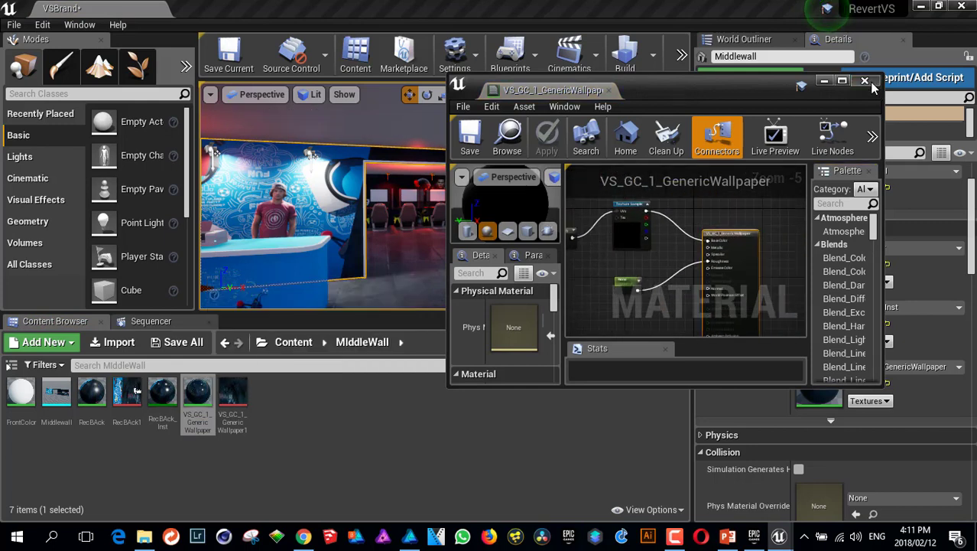
pyautogui.click(870, 82)
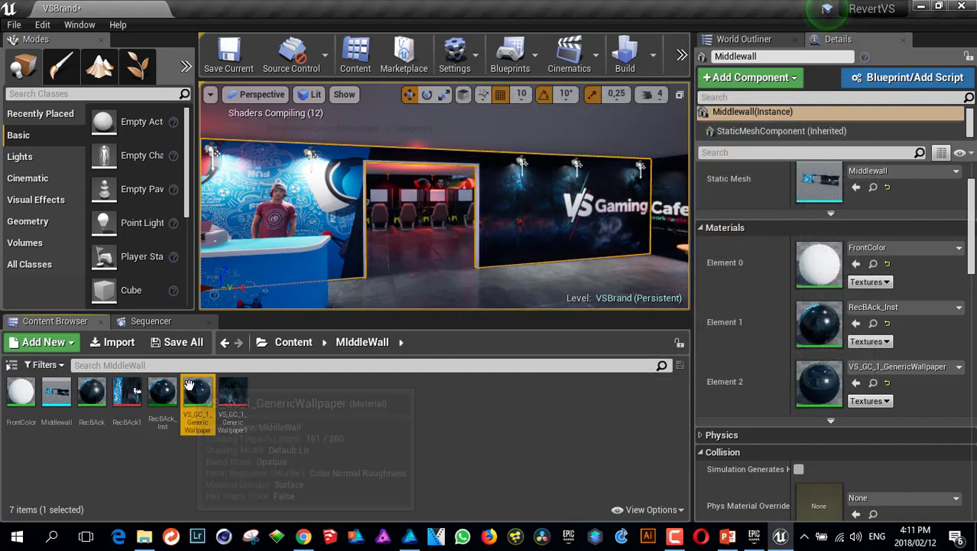
# Step: Create a material instance from the VS_GC_1_GenericWallpaper material
pyautogui.click(872, 383)
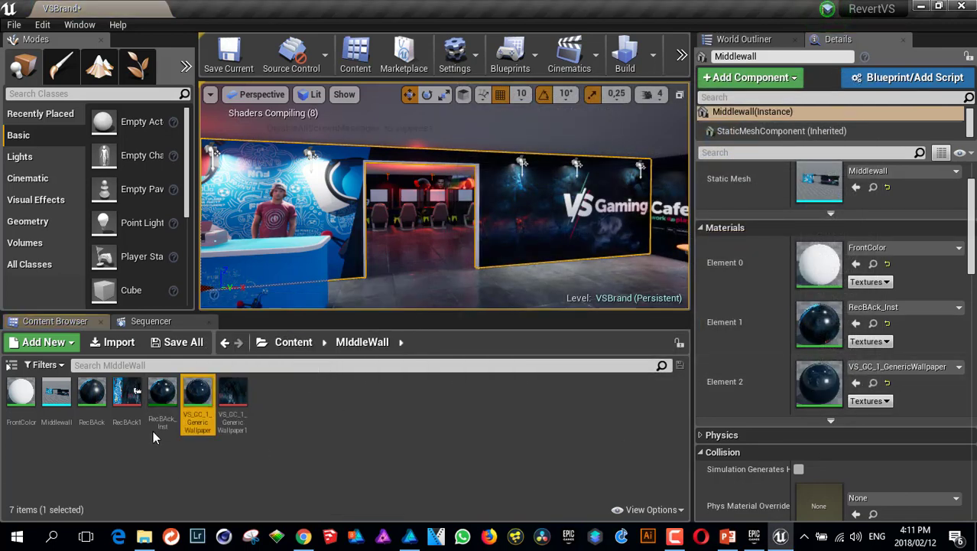
pyautogui.rightClick(199, 393)
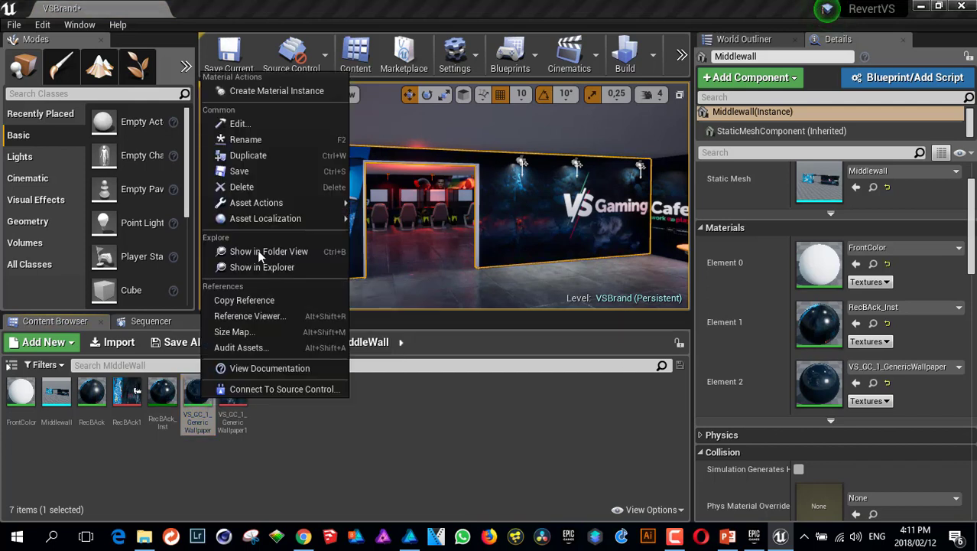
pyautogui.click(280, 91)
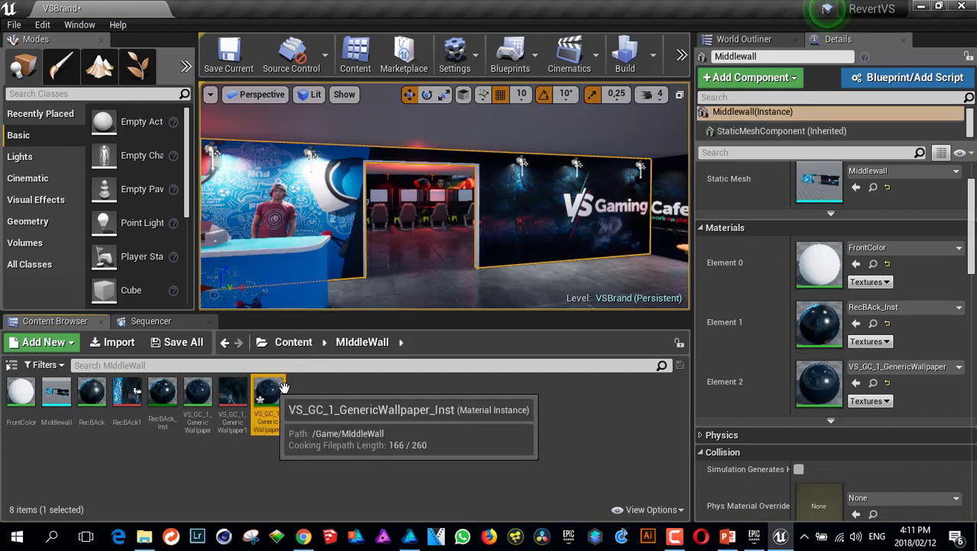
# Step: Try the new VS_GC_1_GenericWallpaper instance on the middle wall's Element 1 surface and undo that assignment
pyautogui.moveTo(284, 387); pyautogui.dragTo(561, 197)
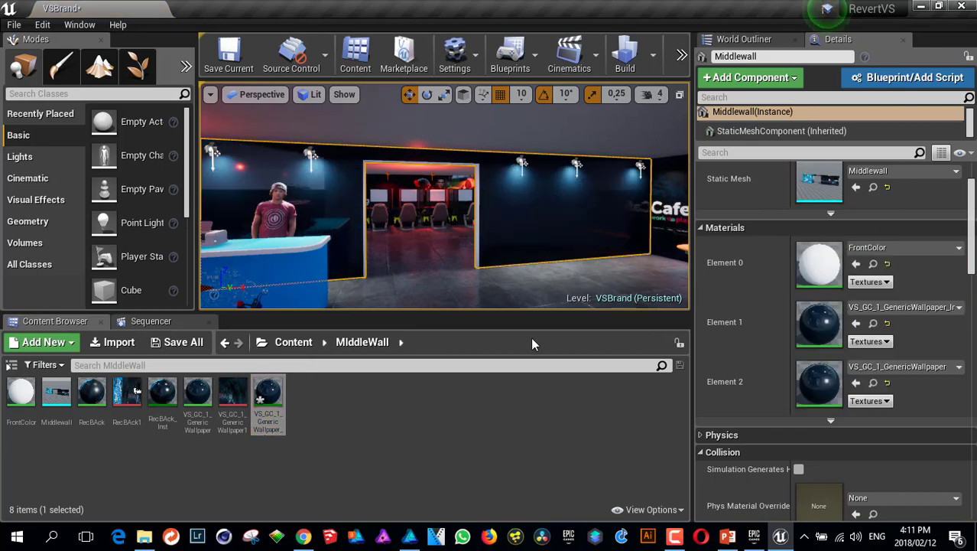
pyautogui.moveTo(478, 297); pyautogui.dragTo(501, 309)
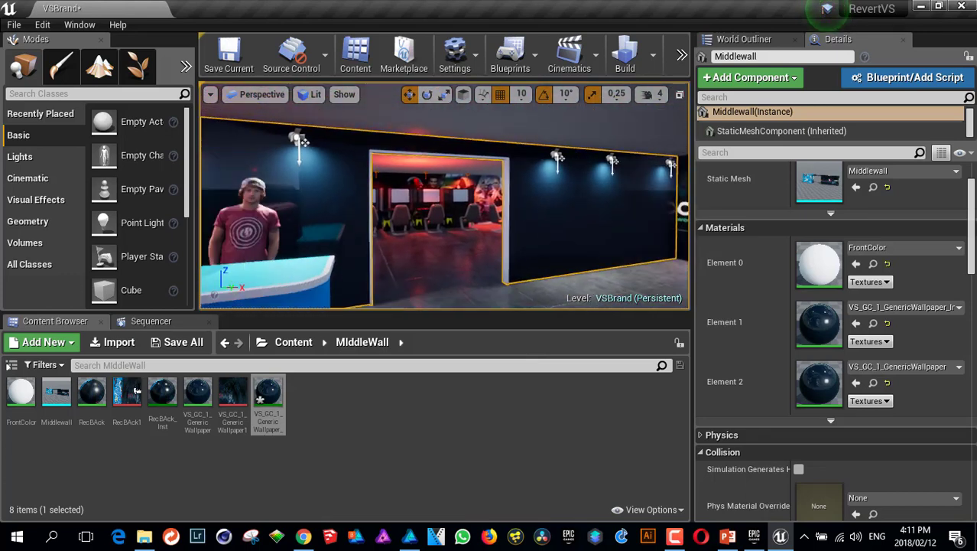
pyautogui.hotkey('ctrl', 'z')
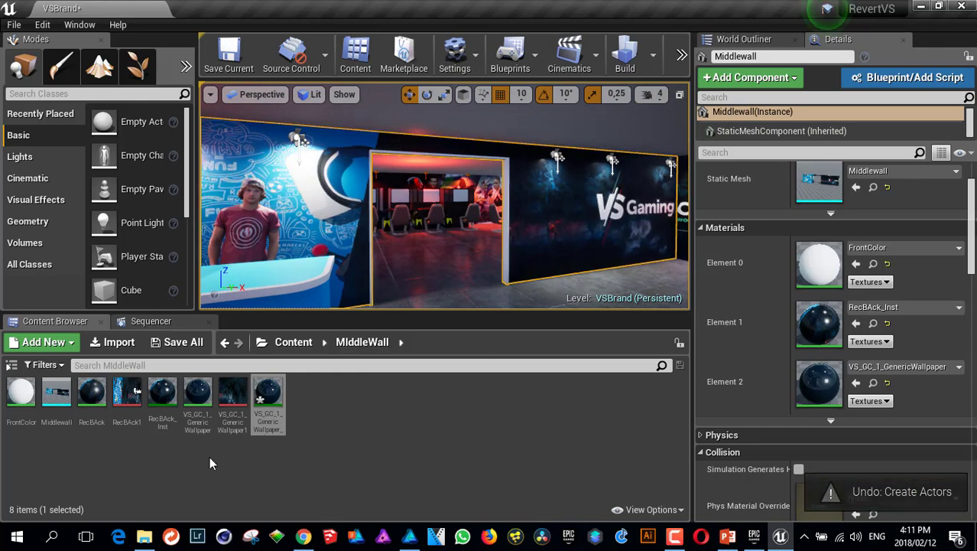
# Step: Open the RecBAck material and move its Texture Sample node to the input side of the main material node
pyautogui.click(91, 394)
pyautogui.doubleClick(91, 394)
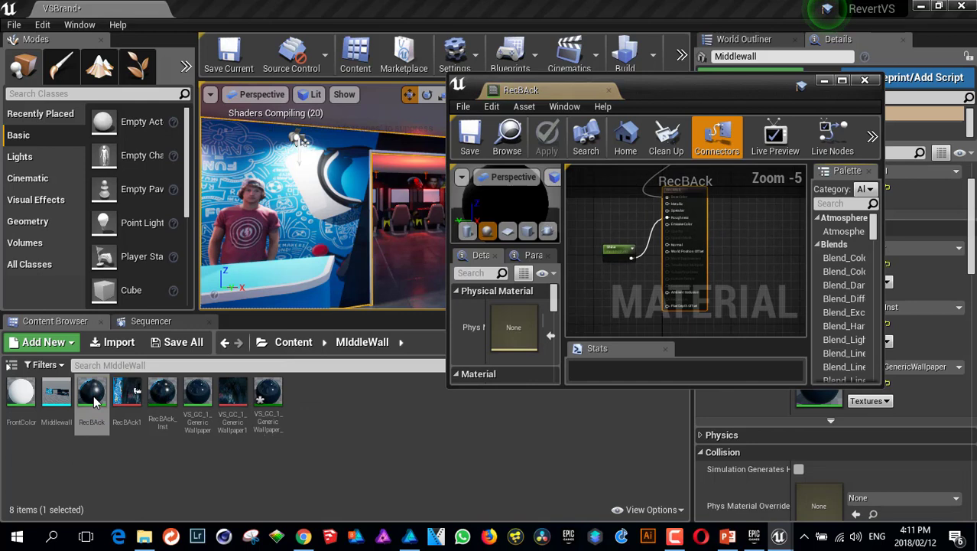
pyautogui.moveTo(650, 328); pyautogui.dragTo(662, 268, button='right')
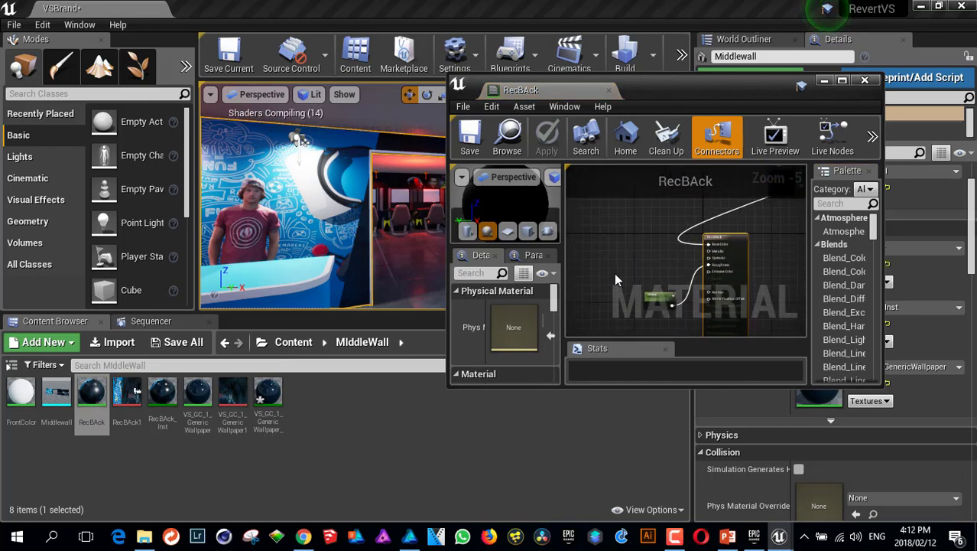
pyautogui.click(842, 81)
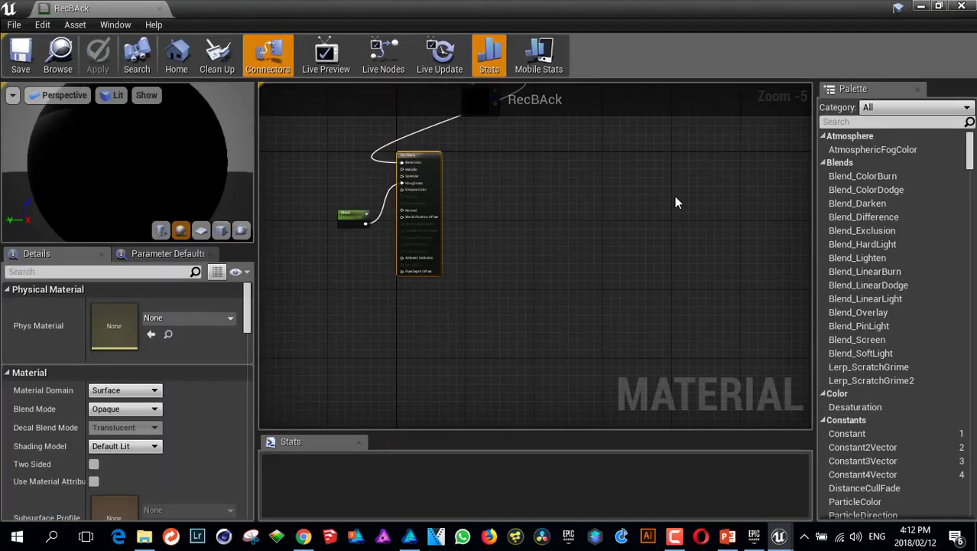
pyautogui.moveTo(527, 177); pyautogui.dragTo(657, 256, button='right')
pyautogui.moveTo(617, 164); pyautogui.dragTo(413, 255)
pyautogui.moveTo(406, 330); pyautogui.dragTo(527, 275, button='right')
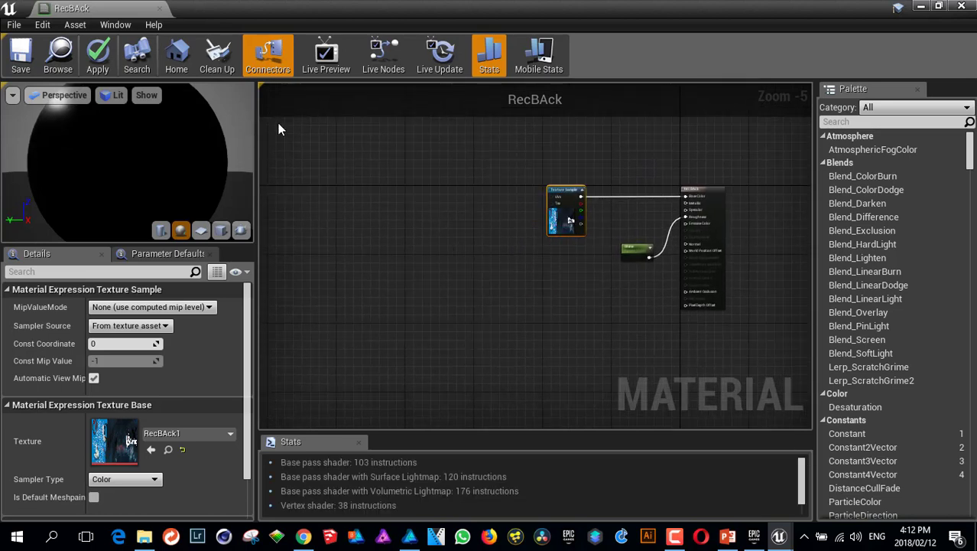
pyautogui.doubleClick(498, 11)
pyautogui.moveTo(908, 160); pyautogui.dragTo(544, 95)
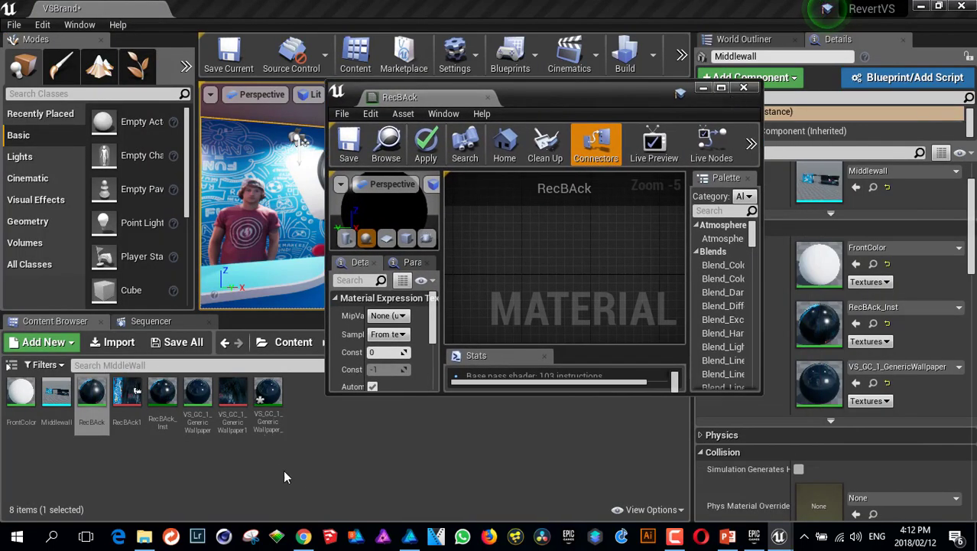
pyautogui.doubleClick(715, 96)
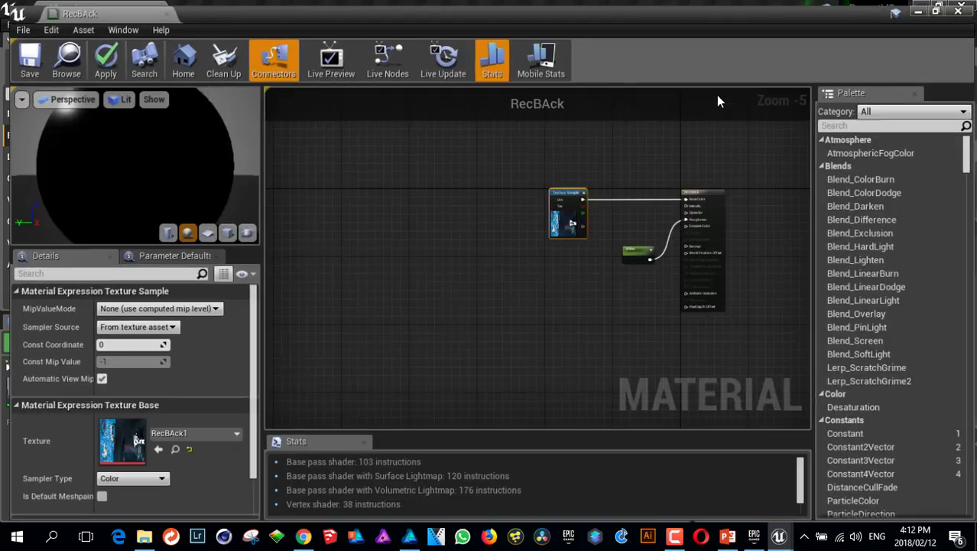
# Step: Paste the copied TexCoord, Width, Length and Multiply nodes into RecBAck and connect the final Multiply to the Texture Sample's UVs
pyautogui.moveTo(463, 237); pyautogui.dragTo(510, 256, button='right')
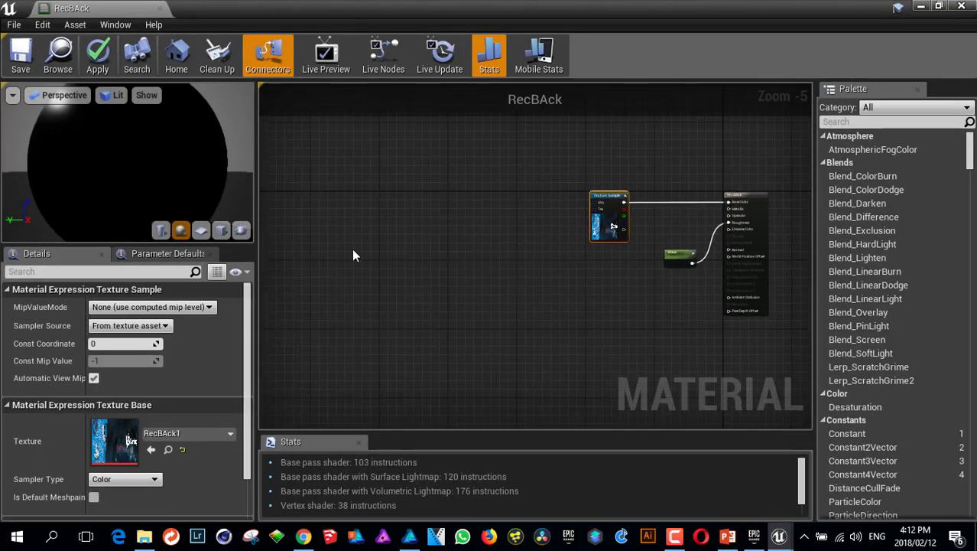
pyautogui.hotkey('ctrl', 'v')
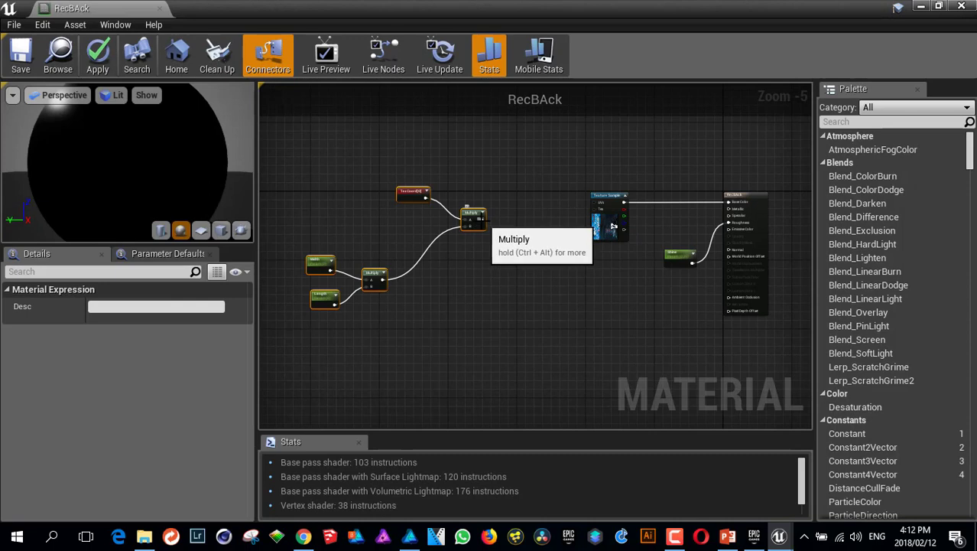
pyautogui.moveTo(481, 219); pyautogui.dragTo(596, 203)
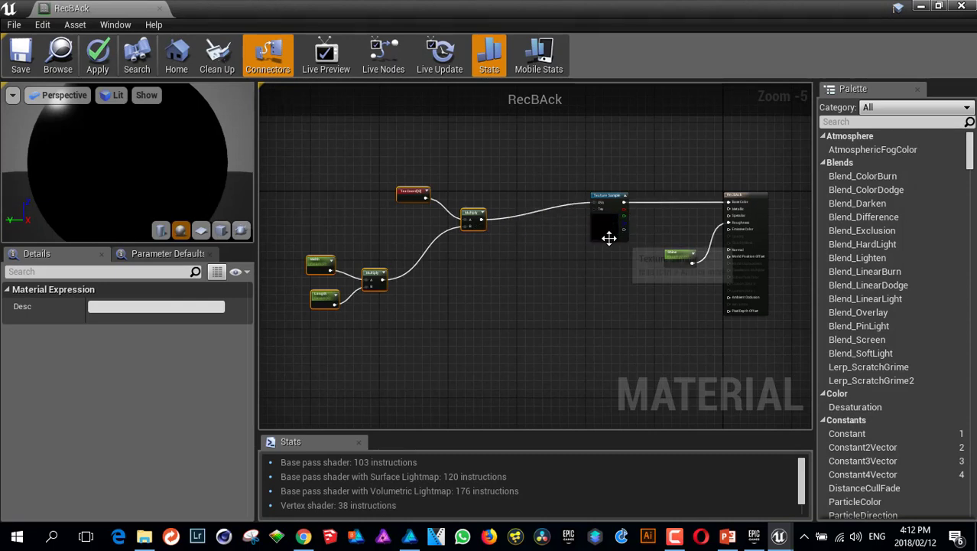
# Step: Move the pasted tiling nodes closer to the Texture Sample, save the RecBAck material and close its editor
pyautogui.scroll(2, 559, 262)
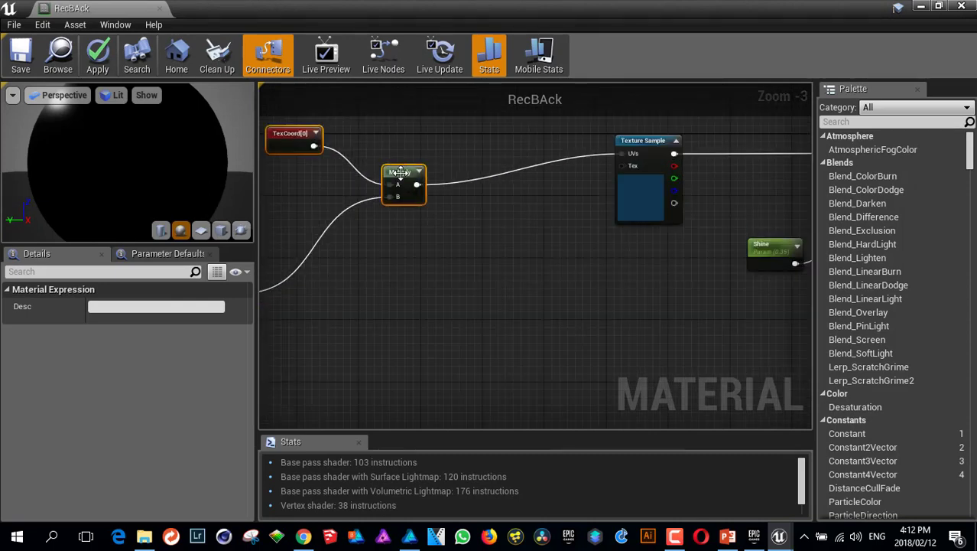
pyautogui.moveTo(400, 173); pyautogui.dragTo(520, 169)
pyautogui.scroll(-2, 555, 249)
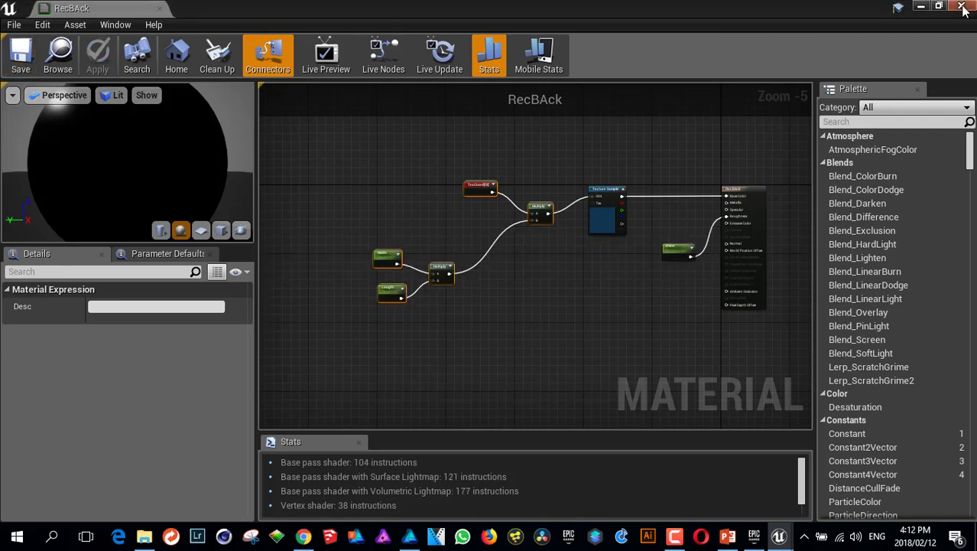
pyautogui.click(962, 7)
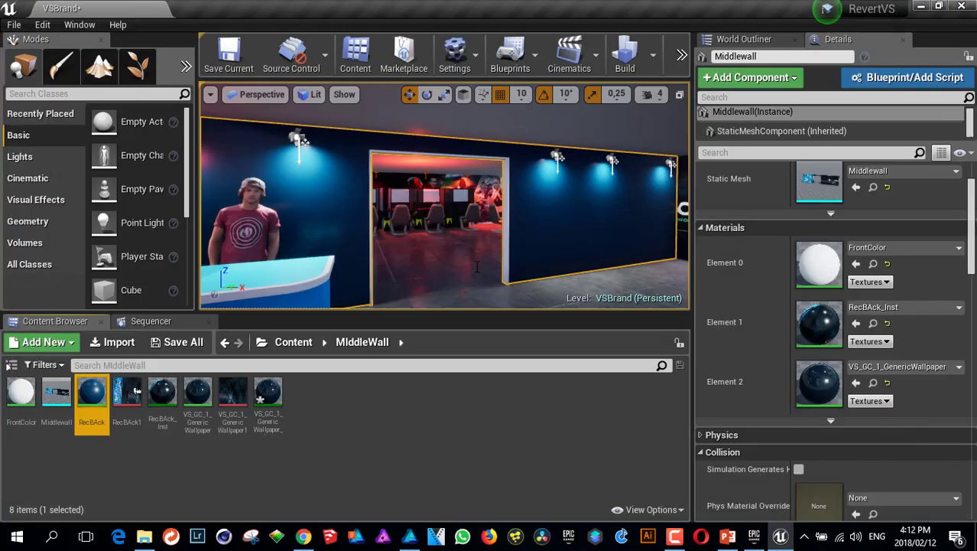
# Step: Open the RecBAck_Inst material instance and shrink its editor into a floating window beside the level view
pyautogui.click(161, 393)
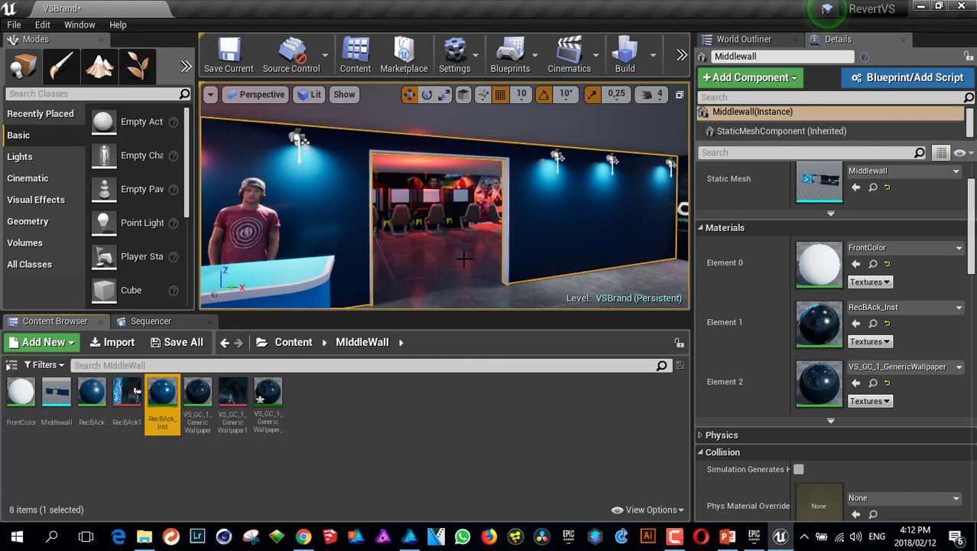
pyautogui.doubleClick(162, 391)
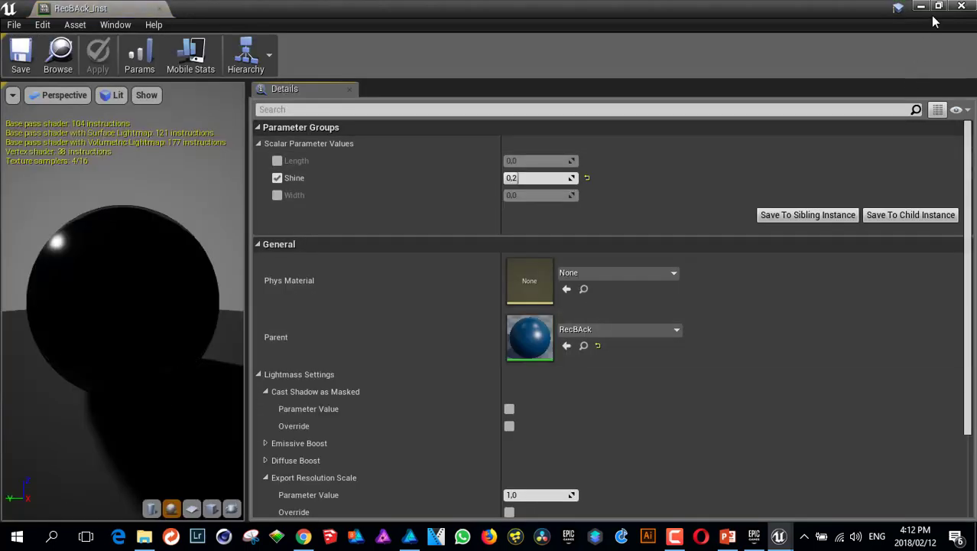
pyautogui.click(938, 7)
pyautogui.moveTo(595, 85); pyautogui.dragTo(747, 116)
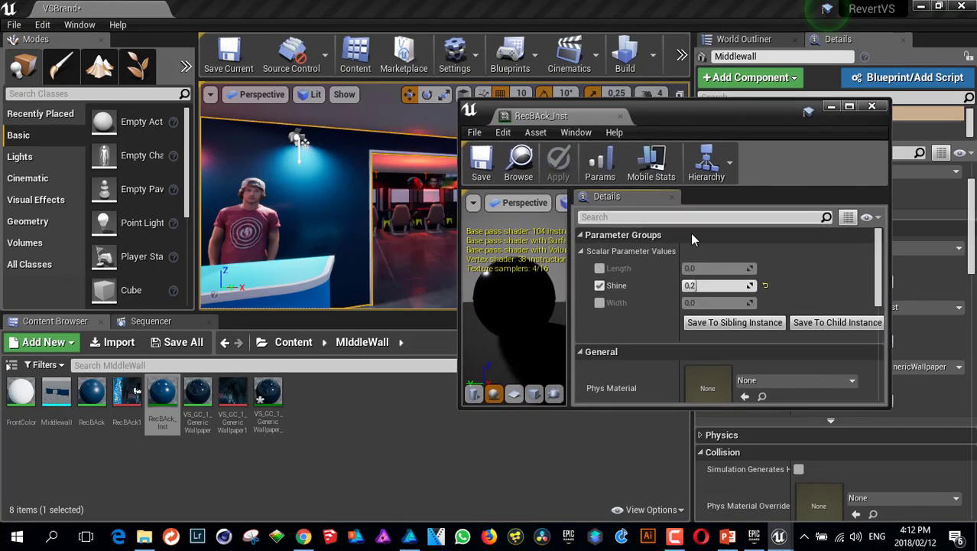
# Step: Enable the Length and Width parameters of RecBAck_Inst and set both to 1
pyautogui.click(599, 269)
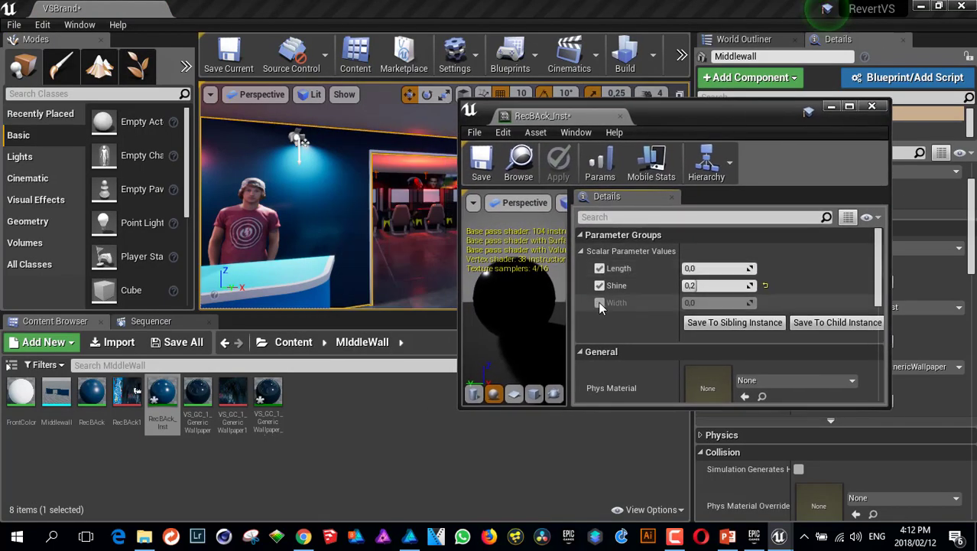
pyautogui.click(599, 302)
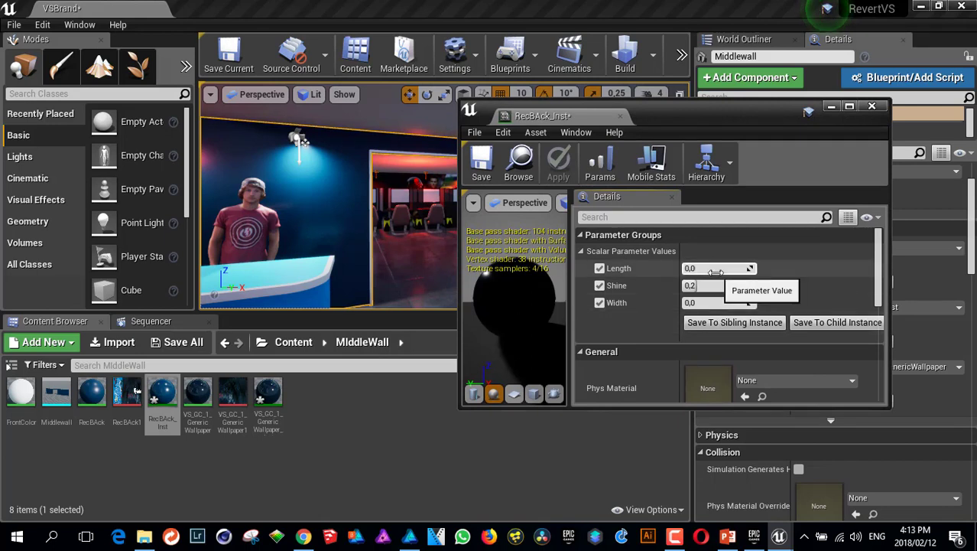
pyautogui.click(716, 273)
pyautogui.write('1')
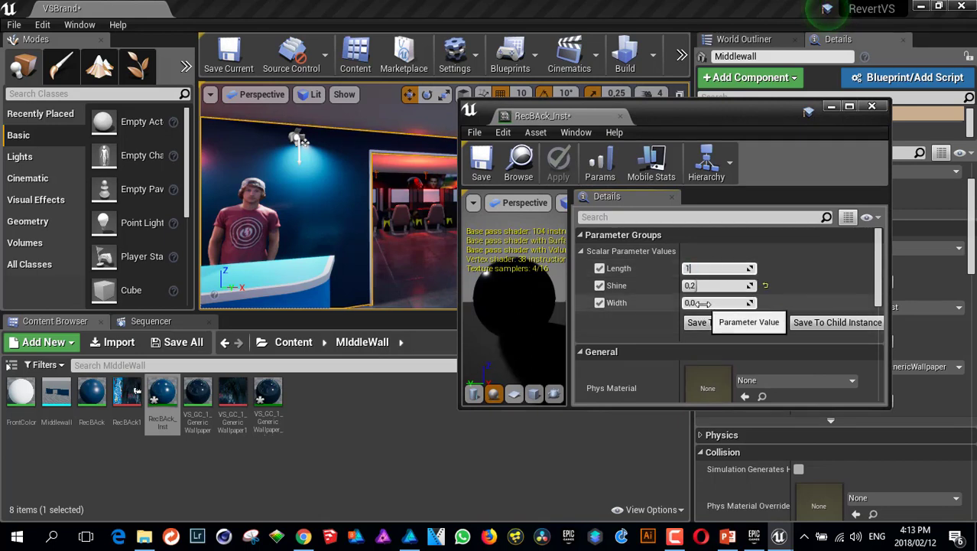
pyautogui.click(706, 303)
pyautogui.write('1')
pyautogui.press('Return')
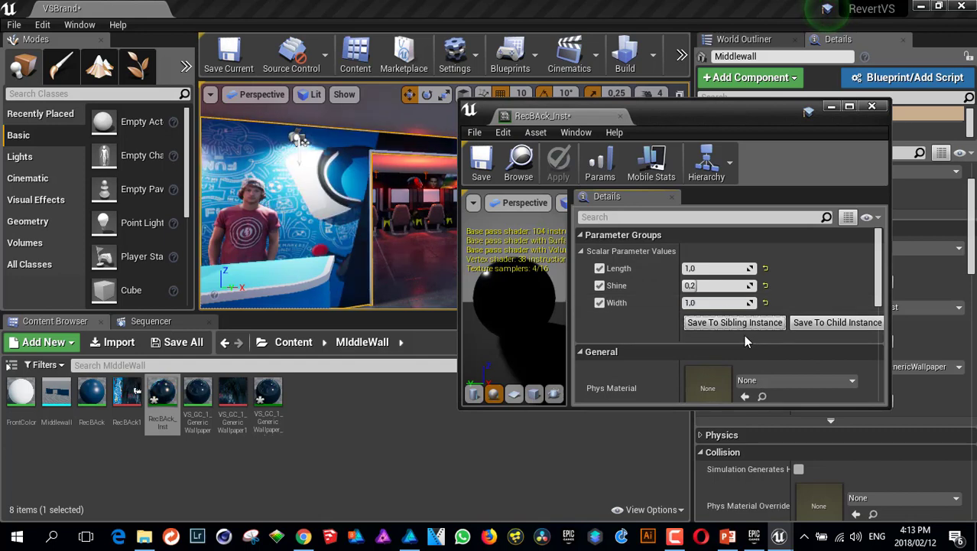
# Step: Try a Length of about 0.73 and a Width of about 2.04 in RecBAck_Inst with the middle wall in view
pyautogui.moveTo(690, 111); pyautogui.dragTo(766, 256)
pyautogui.moveTo(474, 242); pyautogui.dragTo(480, 186, button='right')
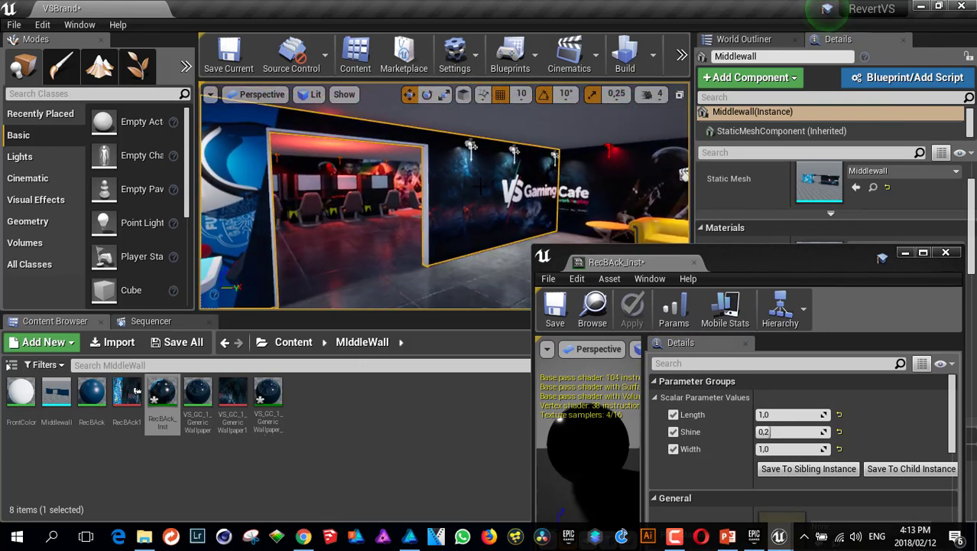
pyautogui.moveTo(795, 414); pyautogui.dragTo(812, 415)
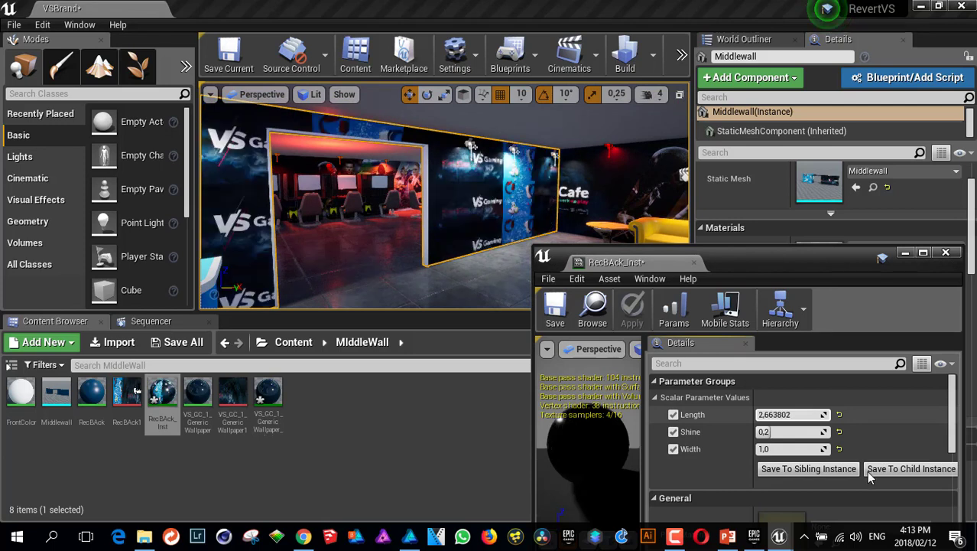
pyautogui.click(810, 450)
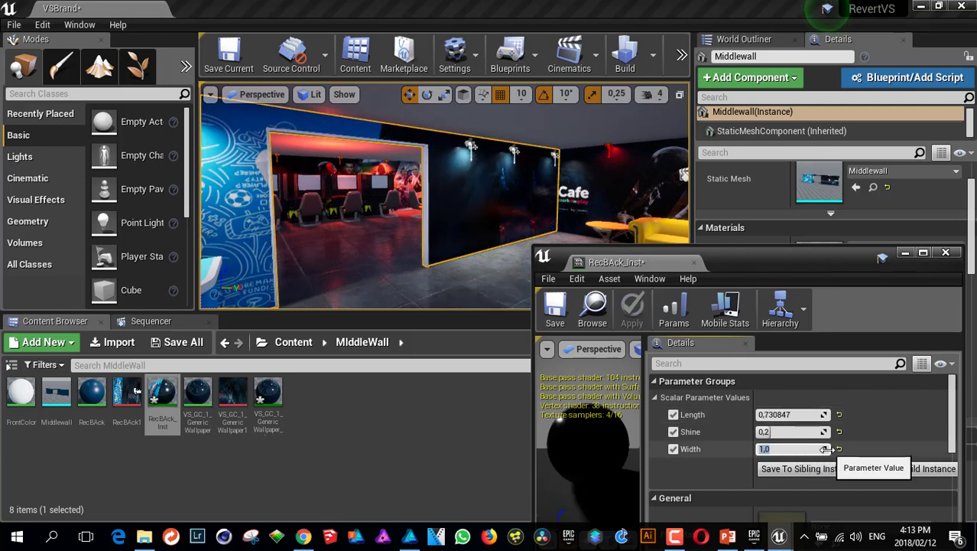
pyautogui.moveTo(823, 450); pyautogui.dragTo(890, 450)
# Step: Try a value of 2 for both Length and Width in RecBAck_Inst
pyautogui.click(798, 415)
pyautogui.write('2')
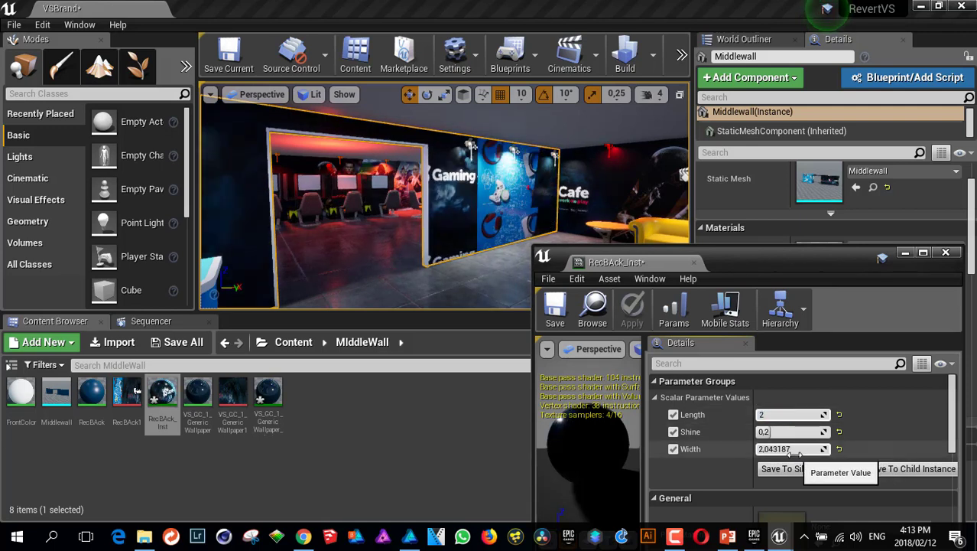
pyautogui.click(794, 450)
pyautogui.write('2')
pyautogui.press('Tab')
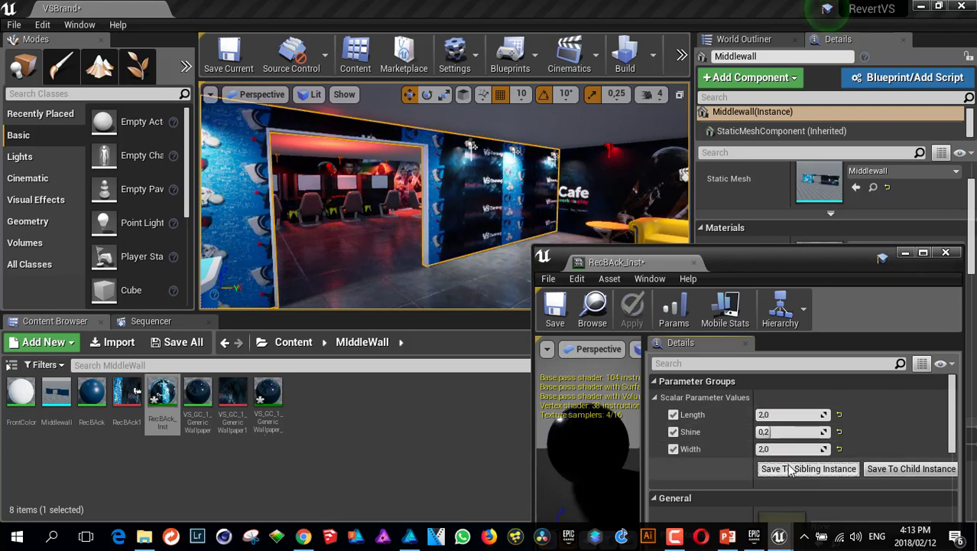
# Step: Try a value of 0.5 for both Length and Width on the wall behind the reception desk
pyautogui.moveTo(397, 227); pyautogui.dragTo(283, 227, button='right')
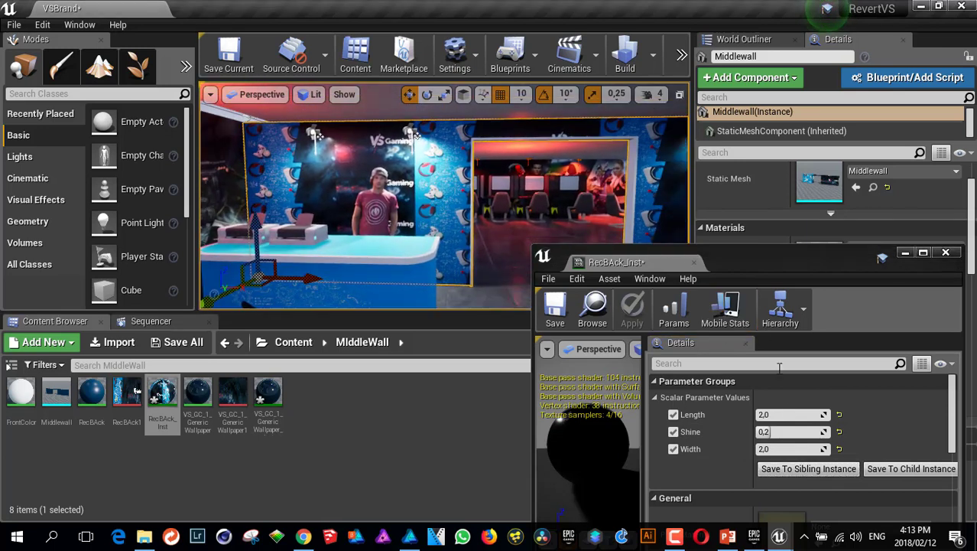
pyautogui.click(790, 414)
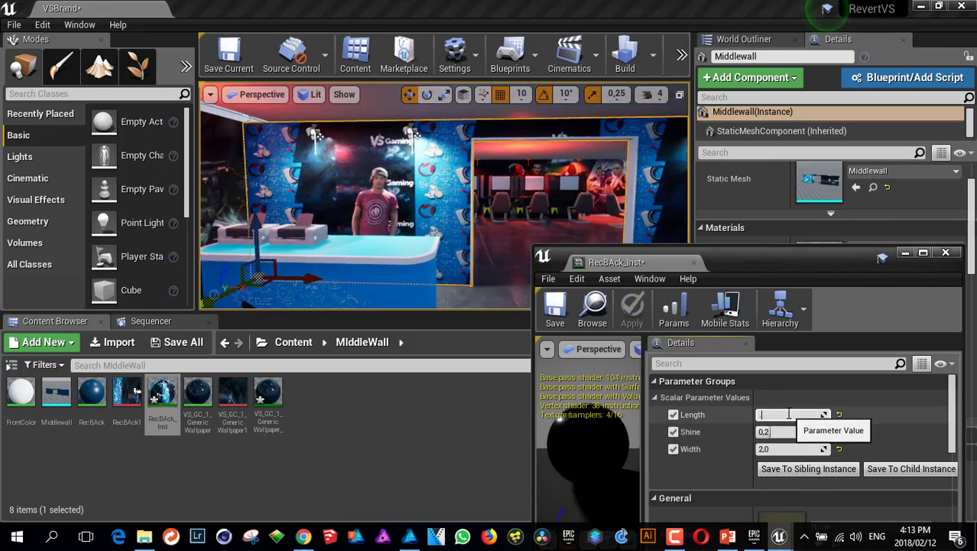
pyautogui.write('0,5')
pyautogui.press('Tab')
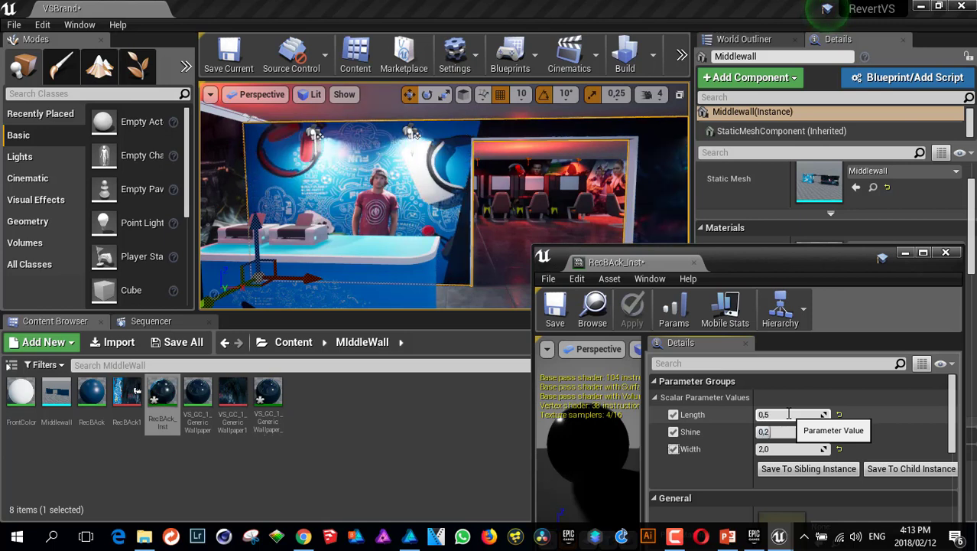
pyautogui.write('0,5')
pyautogui.press('Return')
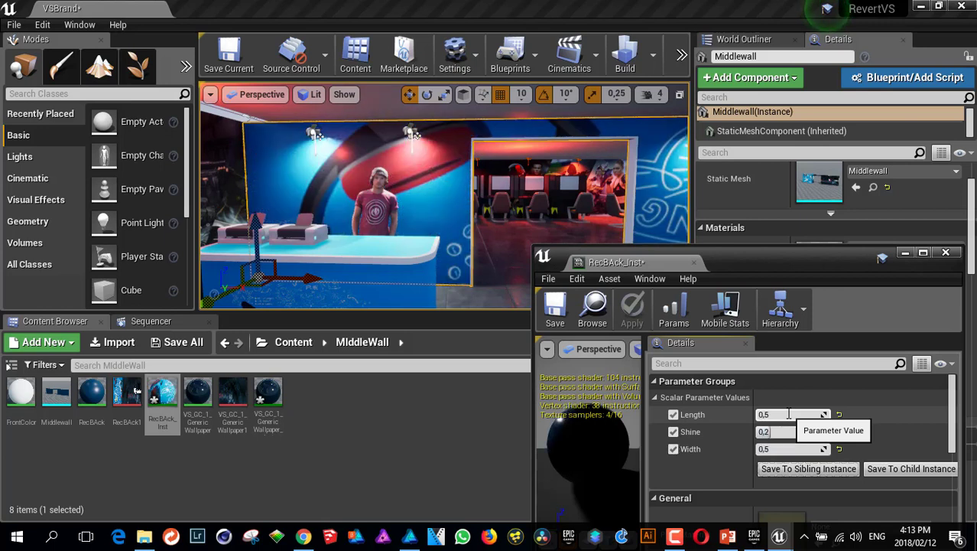
# Step: Set the Length and Width of RecBAck_Inst back to 1, check both sides of the middle wall and close the instance editor
pyautogui.moveTo(382, 199); pyautogui.dragTo(428, 198, button='right')
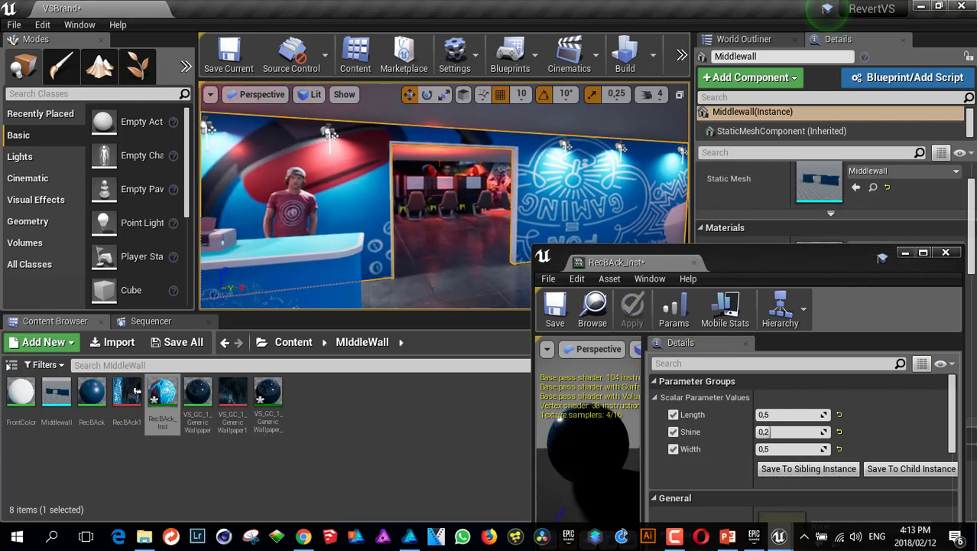
pyautogui.click(797, 415)
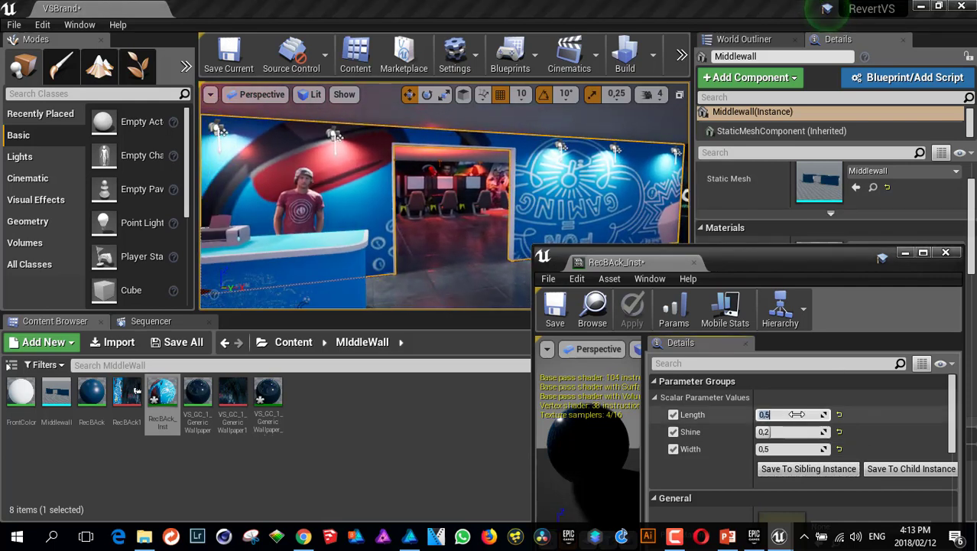
pyautogui.write('1')
pyautogui.click(797, 450)
pyautogui.write('1')
pyautogui.press('Return')
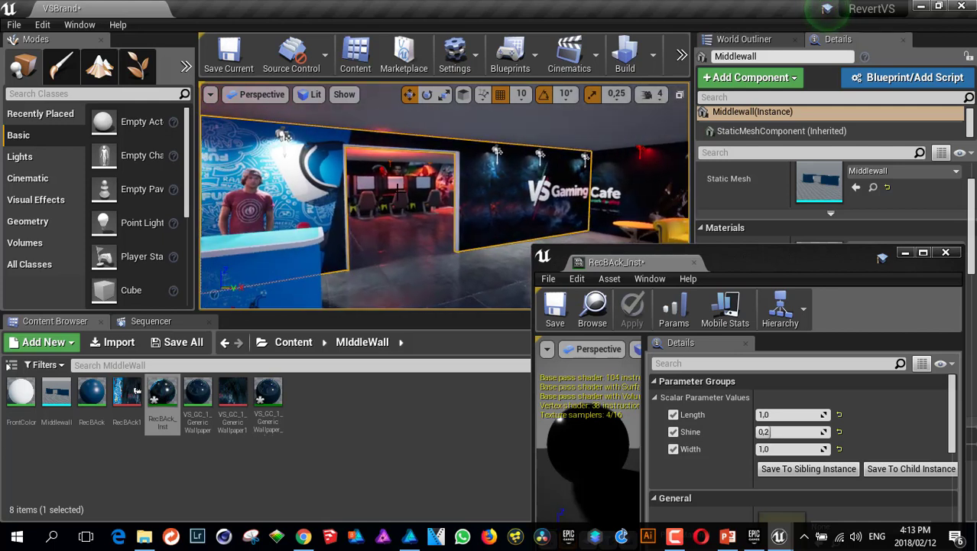
pyautogui.moveTo(415, 217); pyautogui.dragTo(508, 217, button='right')
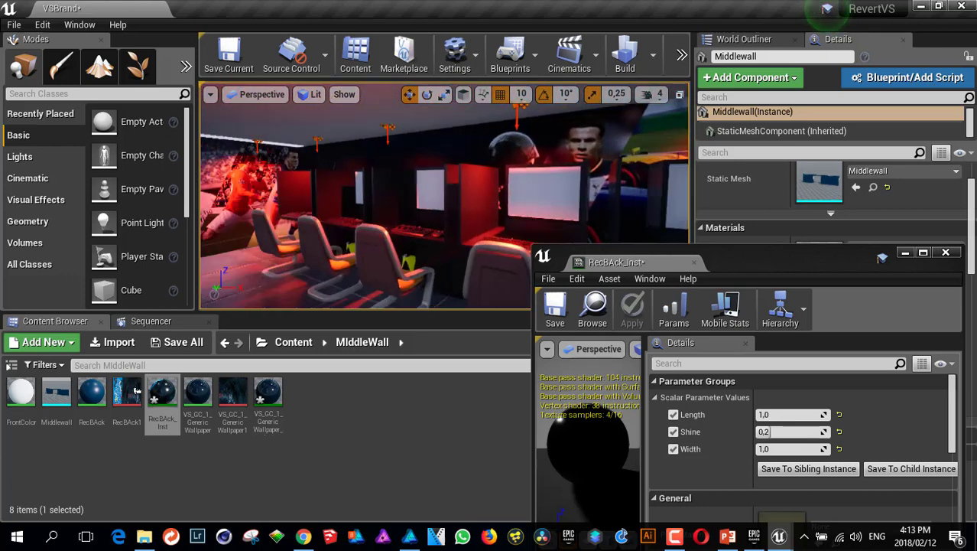
pyautogui.moveTo(449, 231); pyautogui.dragTo(490, 231, button='right')
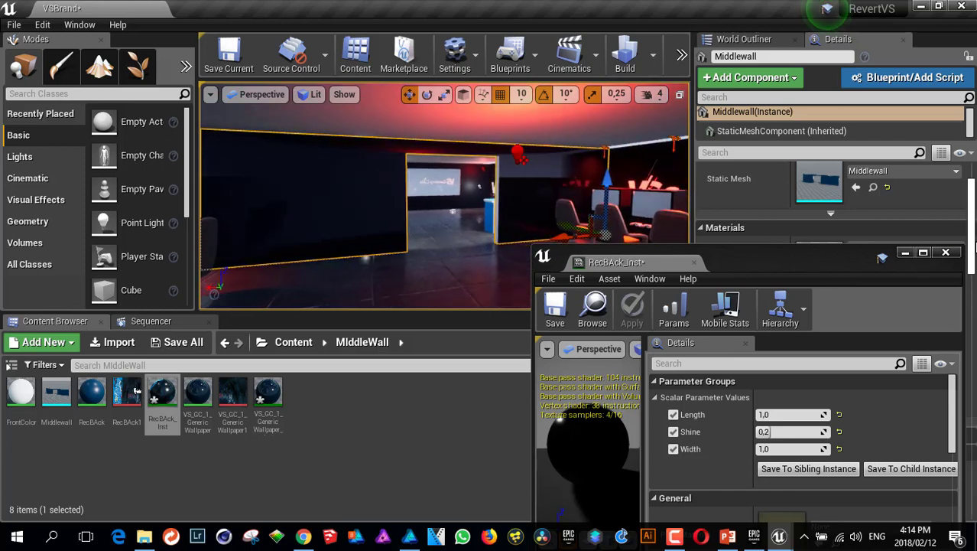
pyautogui.click(947, 252)
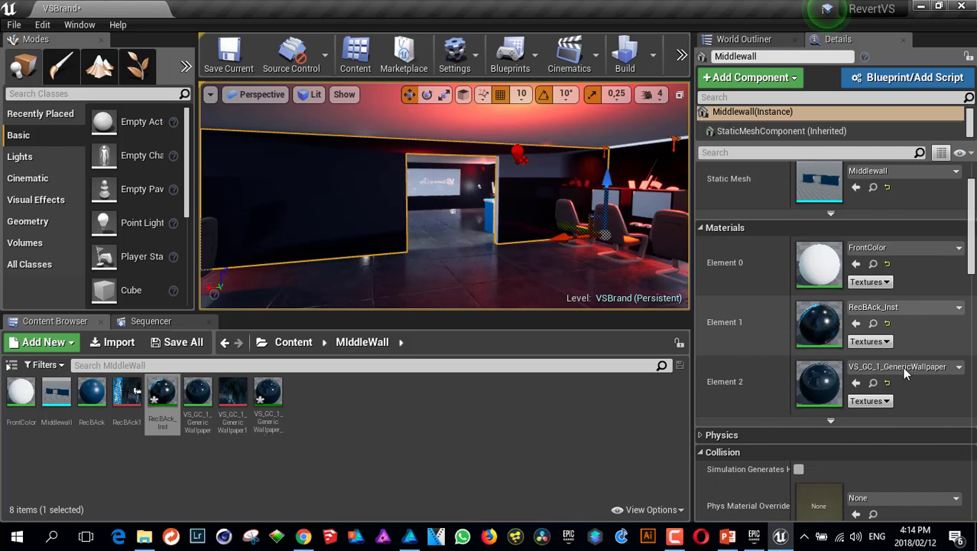
pyautogui.click(873, 323)
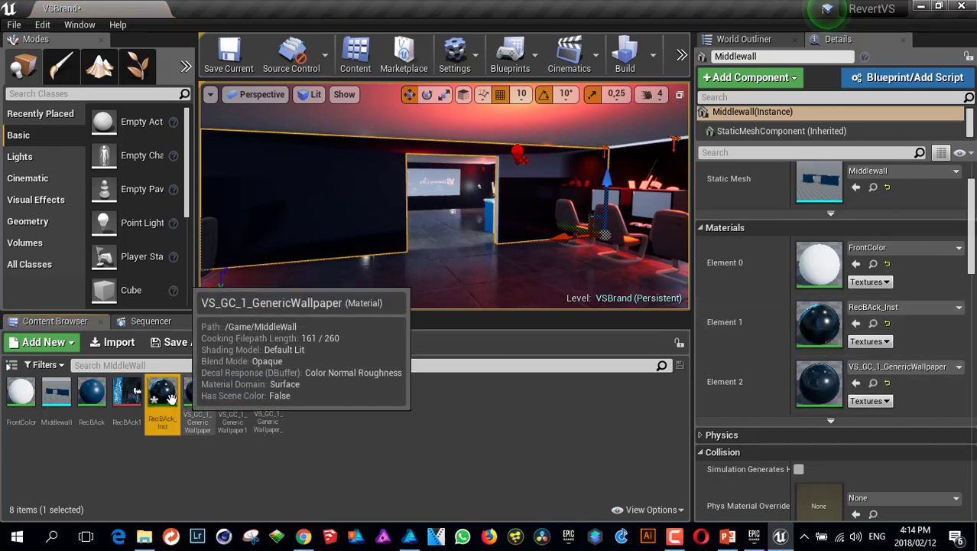
pyautogui.doubleClick(163, 394)
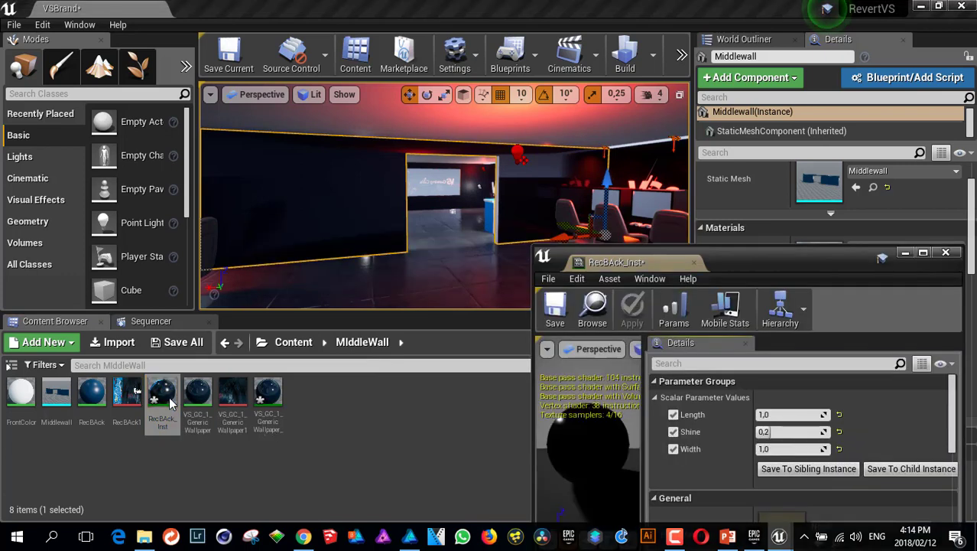
pyautogui.click(946, 252)
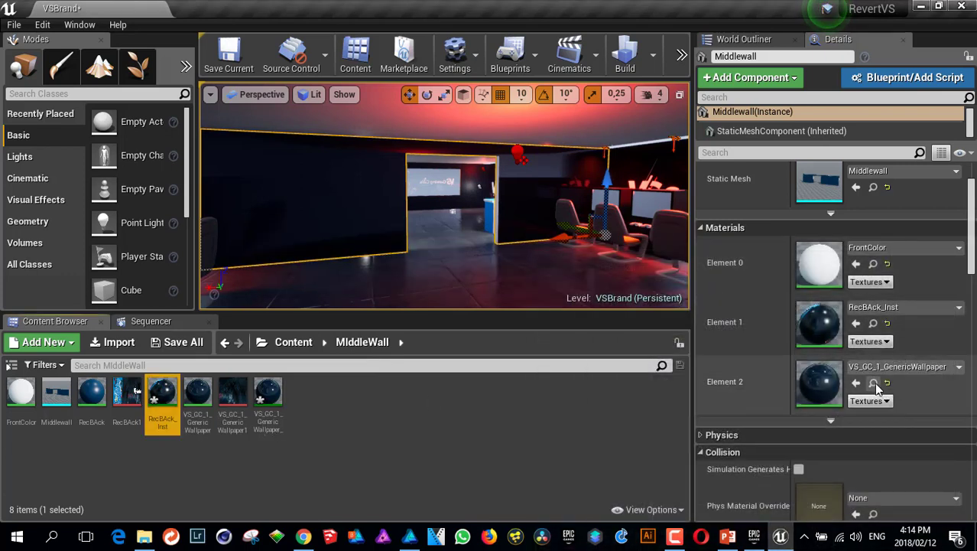
# Step: Locate the middle wall's Element 2 material, VS_GC_1_GenericWallpaper, and open it in a maximized editor showing the whole node graph
pyautogui.click(875, 384)
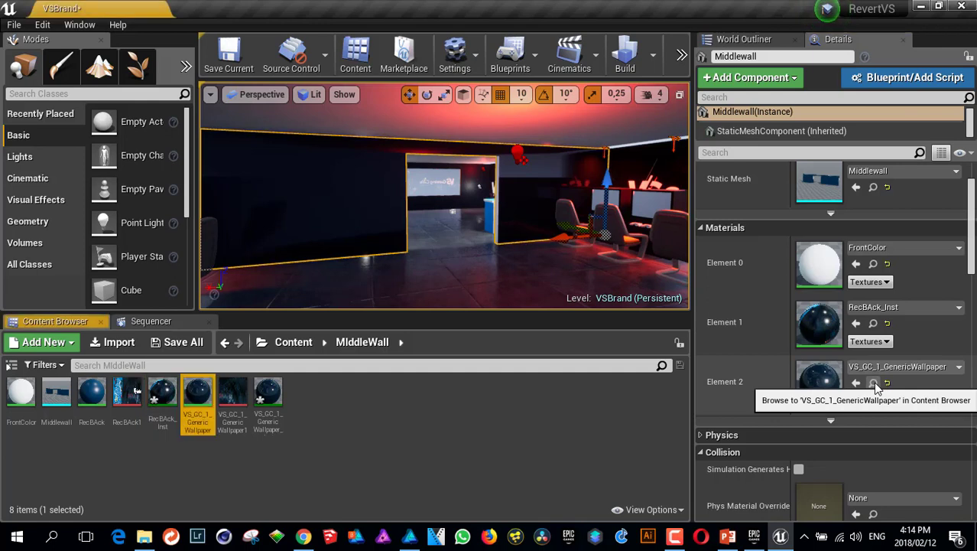
pyautogui.doubleClick(198, 394)
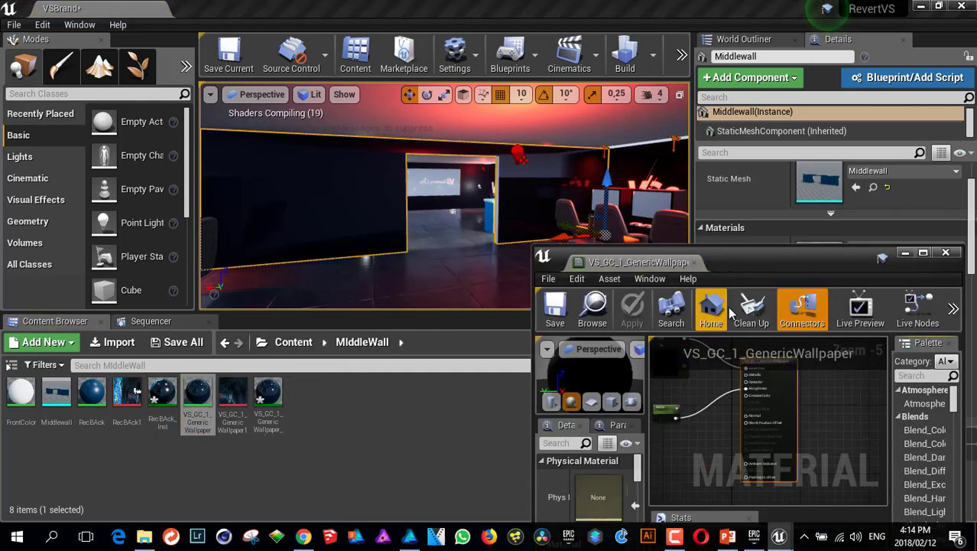
pyautogui.moveTo(764, 263); pyautogui.dragTo(752, 178)
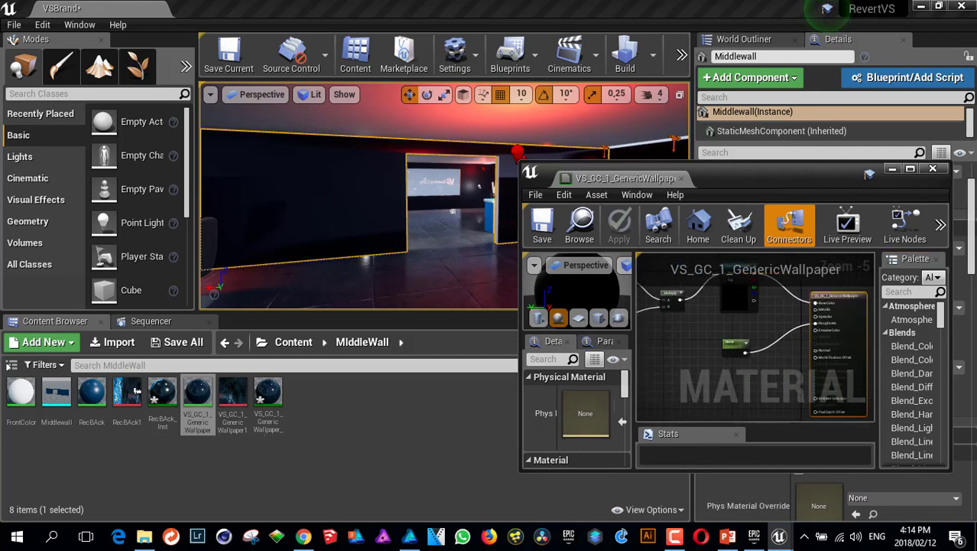
pyautogui.click(911, 169)
pyautogui.moveTo(608, 192); pyautogui.dragTo(804, 275, button='right')
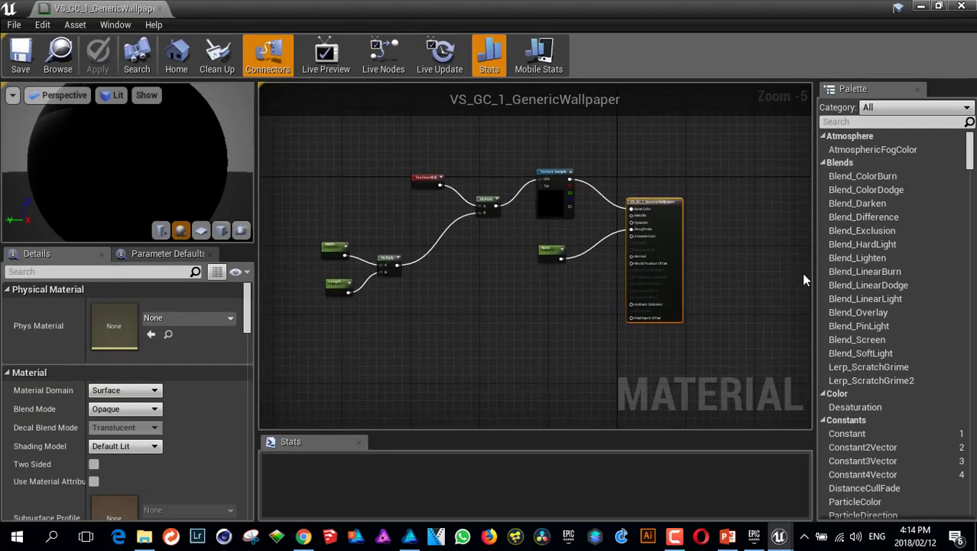
# Step: Set the default value of both the Width and Length parameters in VS_GC_1_GenericWallpaper to 1
pyautogui.click(331, 251)
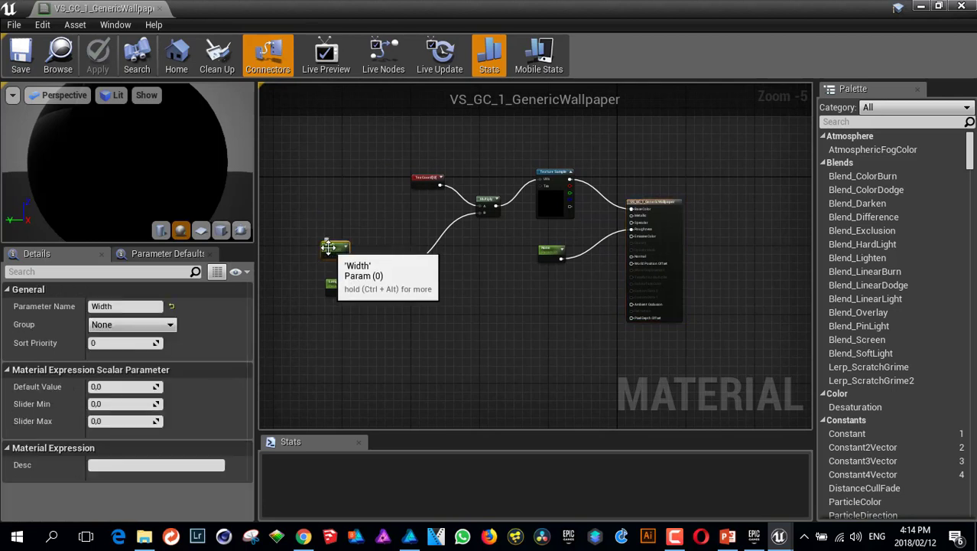
pyautogui.click(122, 386)
pyautogui.write('1')
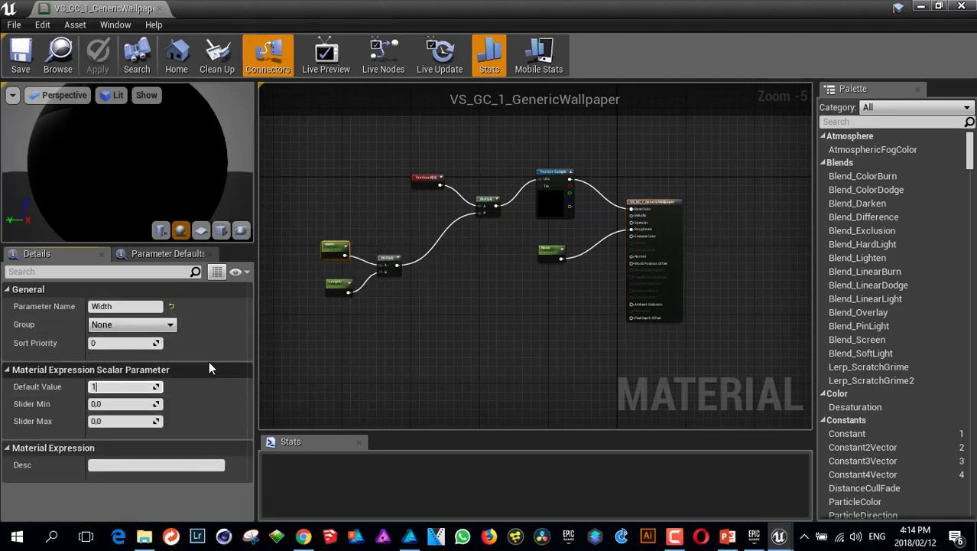
pyautogui.press('Return')
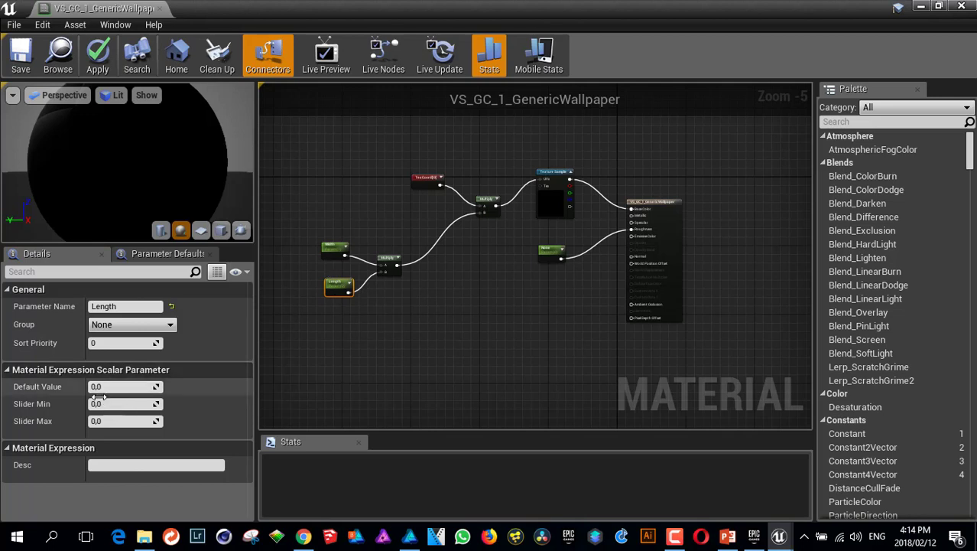
pyautogui.click(105, 385)
pyautogui.write('1')
pyautogui.press('Tab')
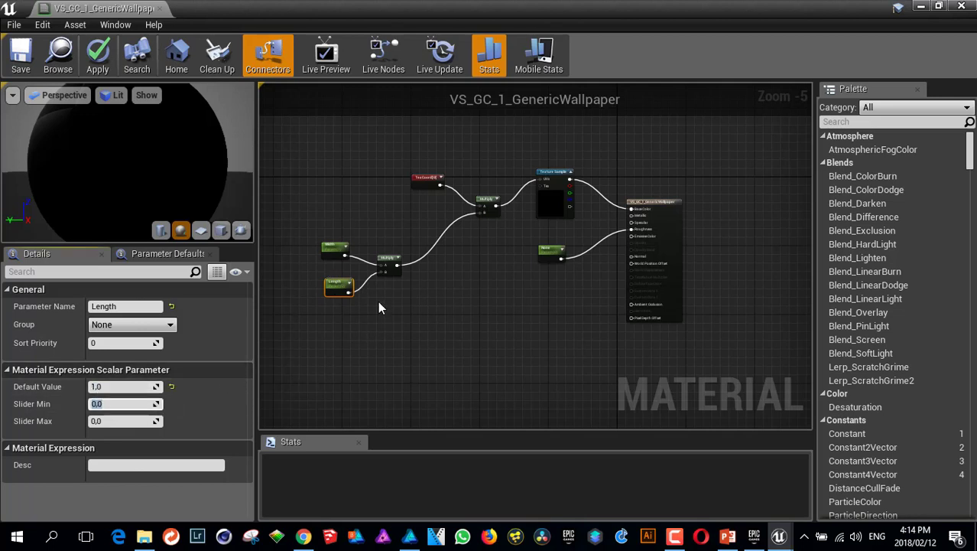
# Step: Save the VS_GC_1_GenericWallpaper material and close its editor
pyautogui.moveTo(405, 305); pyautogui.dragTo(451, 334, button='right')
pyautogui.scroll(1, 464, 310)
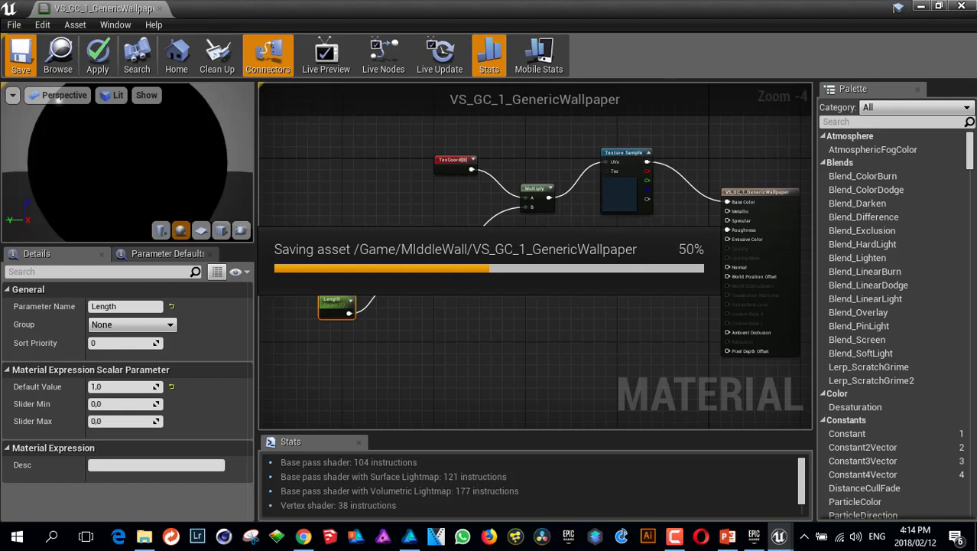
pyautogui.click(962, 8)
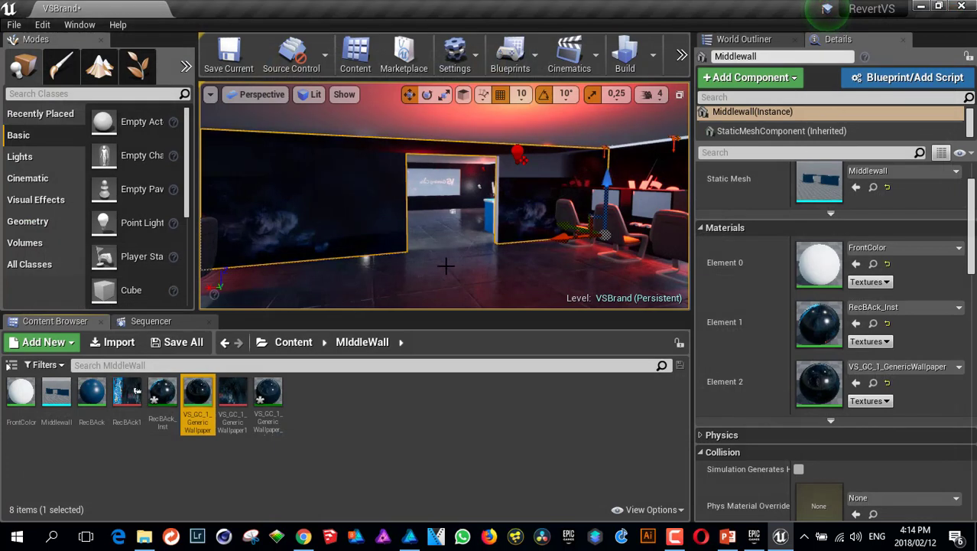
pyautogui.moveTo(446, 265); pyautogui.dragTo(451, 252, button='right')
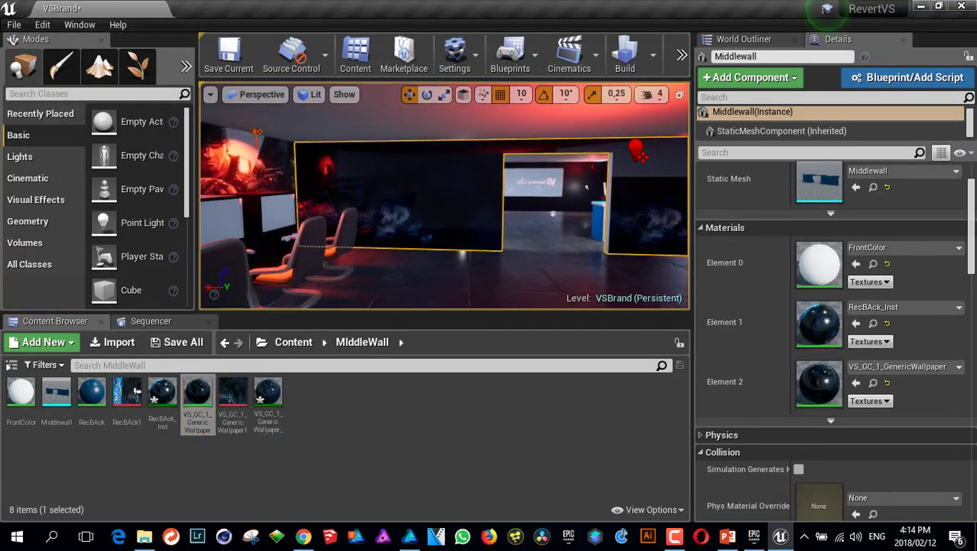
pyautogui.doubleClick(197, 392)
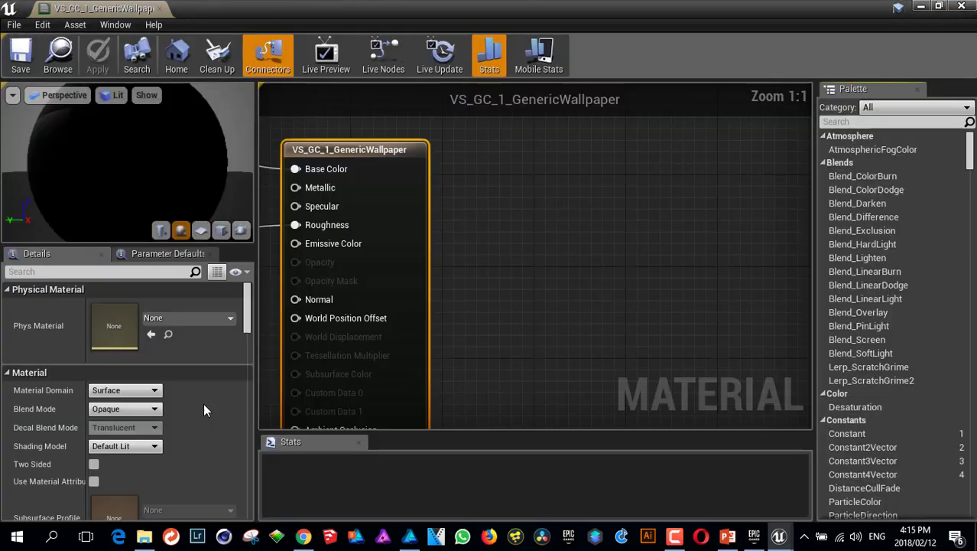
pyautogui.click(963, 7)
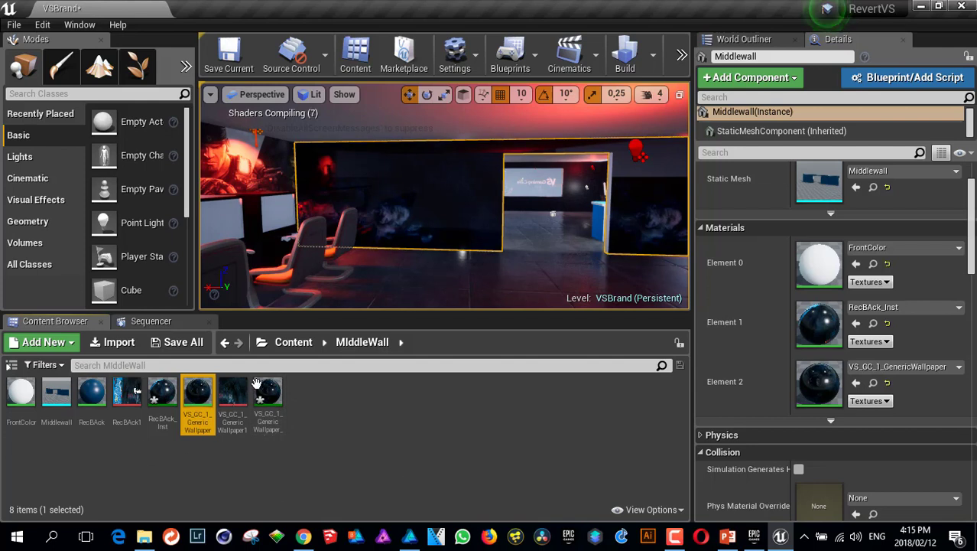
# Step: Assign the VS_GC_1_GenericWallpaper instance to the middle wall's Element 2 and open its editor in a smaller window beside the wall view
pyautogui.moveTo(264, 392); pyautogui.dragTo(819, 382)
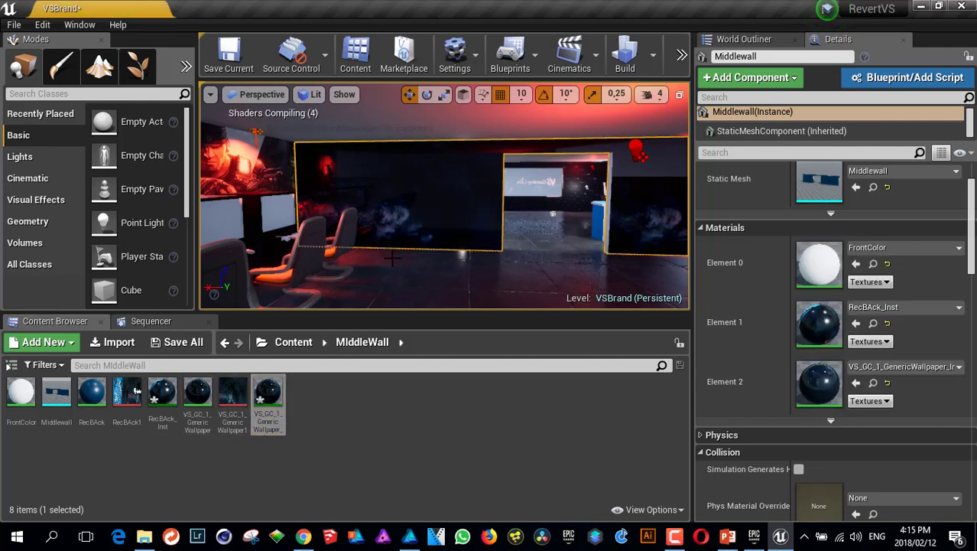
pyautogui.doubleClick(265, 394)
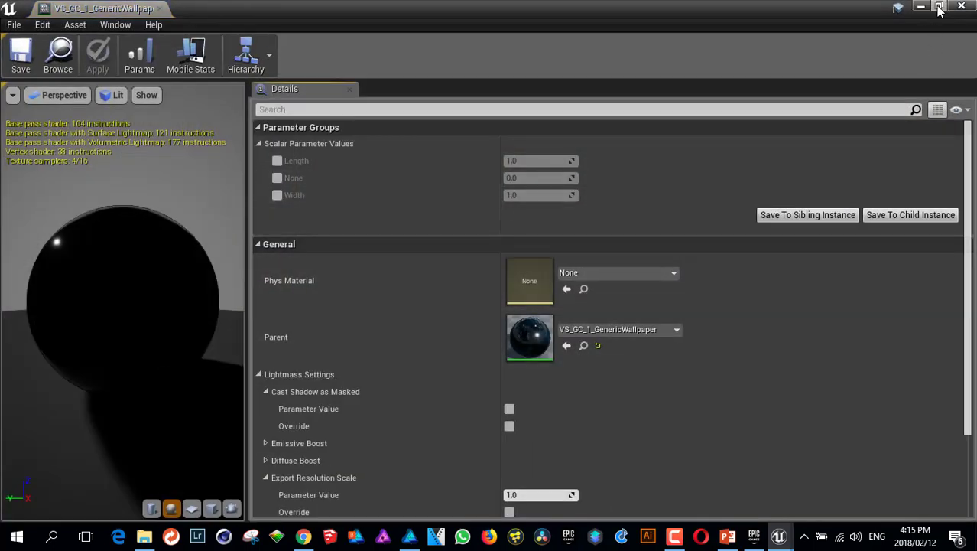
pyautogui.click(939, 9)
pyautogui.moveTo(641, 174); pyautogui.dragTo(691, 116)
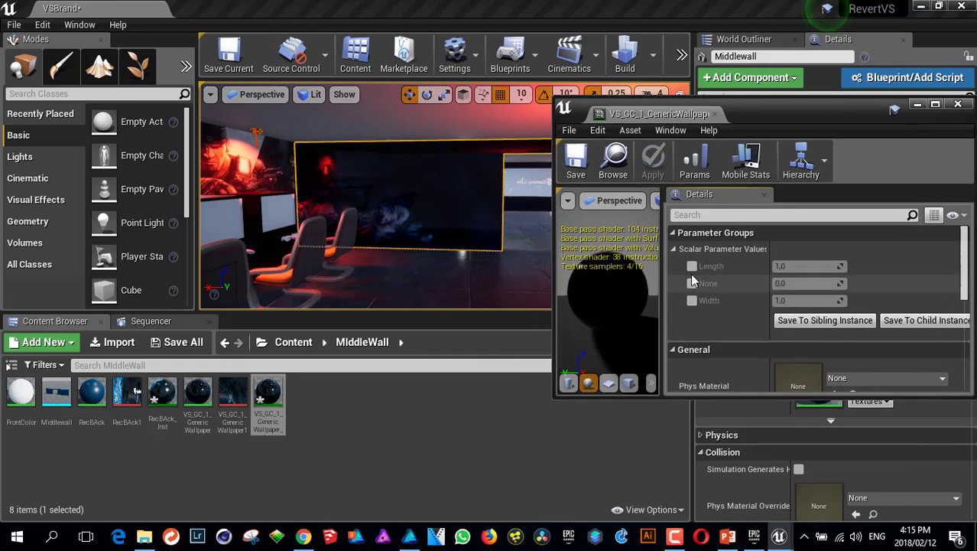
# Step: Enable the Length, None and Width parameter overrides in the wallpaper instance, set None to 0.5 and check the wall
pyautogui.click(691, 269)
pyautogui.click(692, 299)
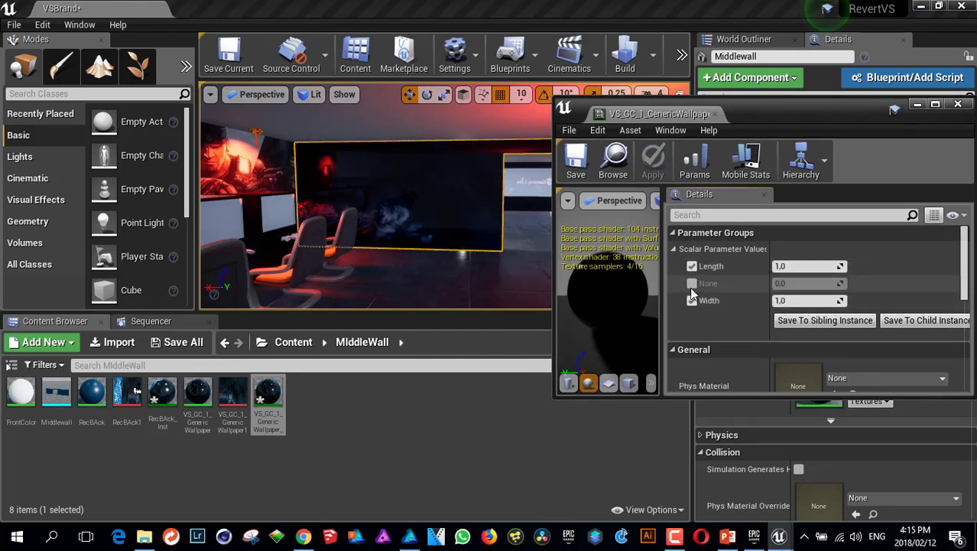
pyautogui.click(691, 283)
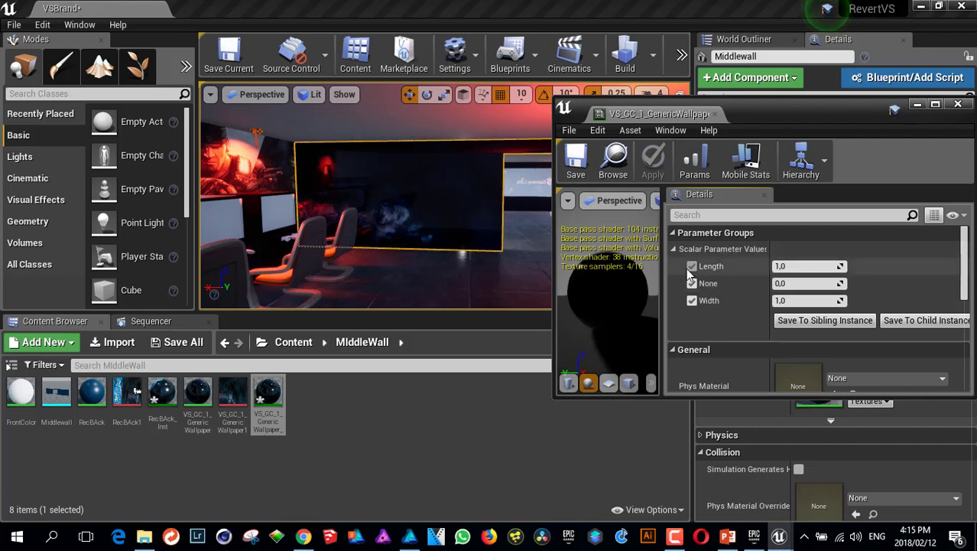
pyautogui.click(793, 285)
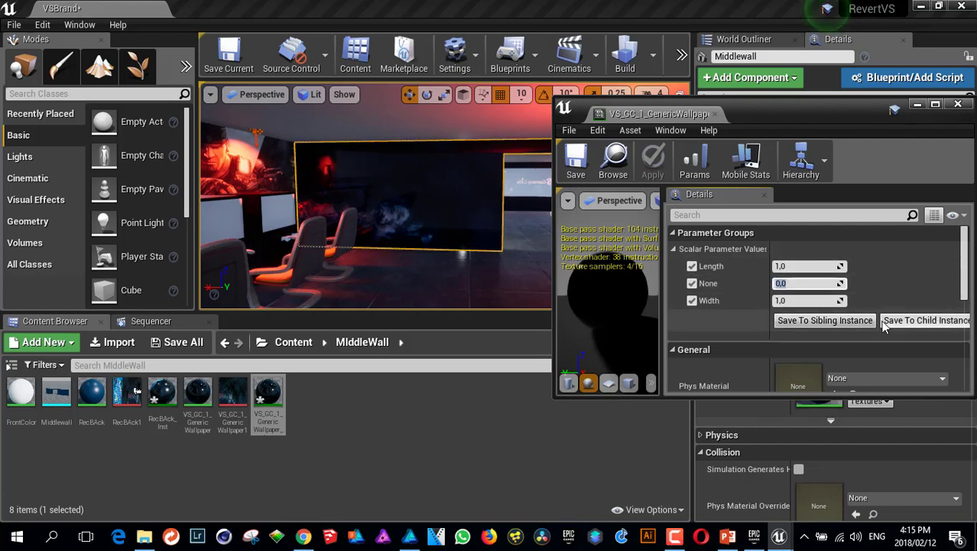
pyautogui.write('0,5')
pyautogui.press('Return')
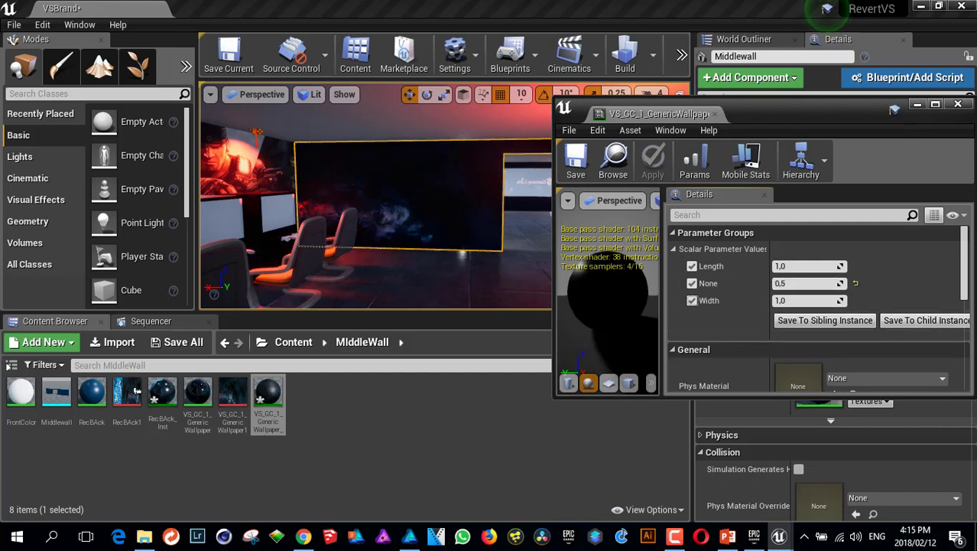
pyautogui.moveTo(429, 245); pyautogui.dragTo(476, 245, button='right')
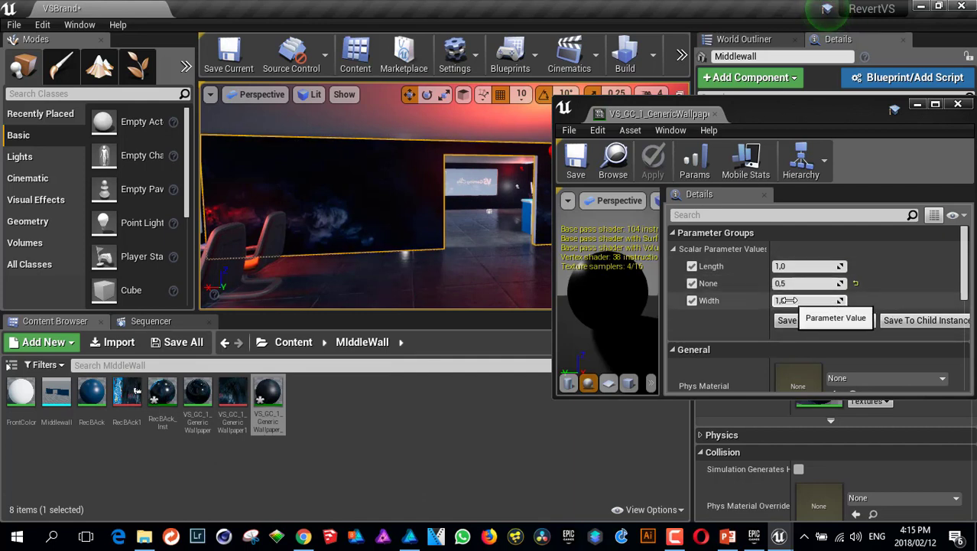
# Step: Try a value of 0.5 for both the Width and Length of the wallpaper instance
pyautogui.click(788, 301)
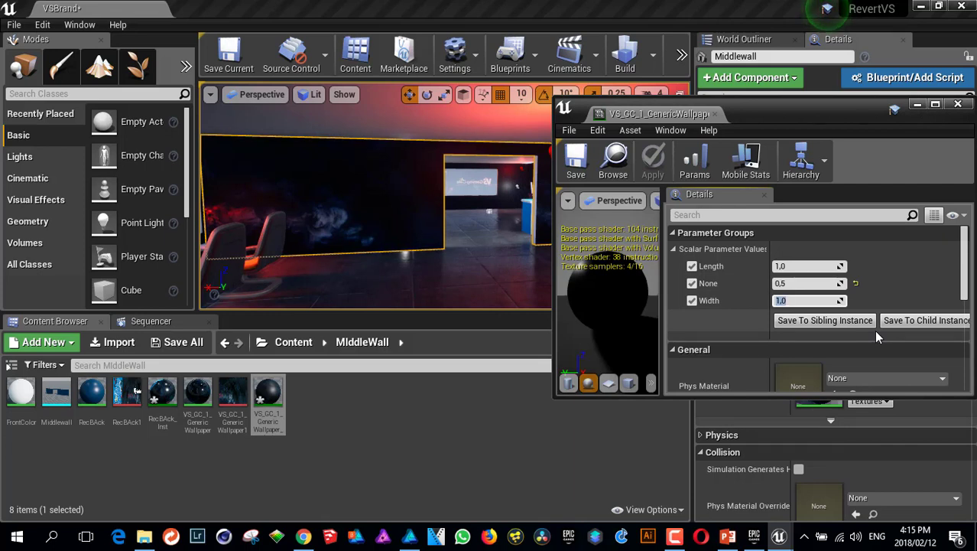
pyautogui.write('0,5')
pyautogui.press('Return')
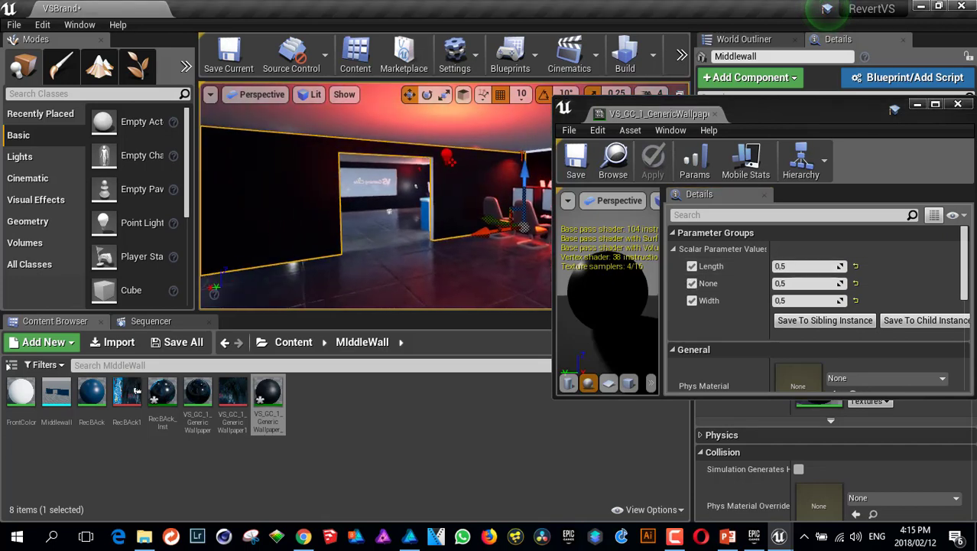
# Step: Try a value of 2 for both the Length and Width of the wallpaper instance
pyautogui.click(803, 266)
pyautogui.write('2')
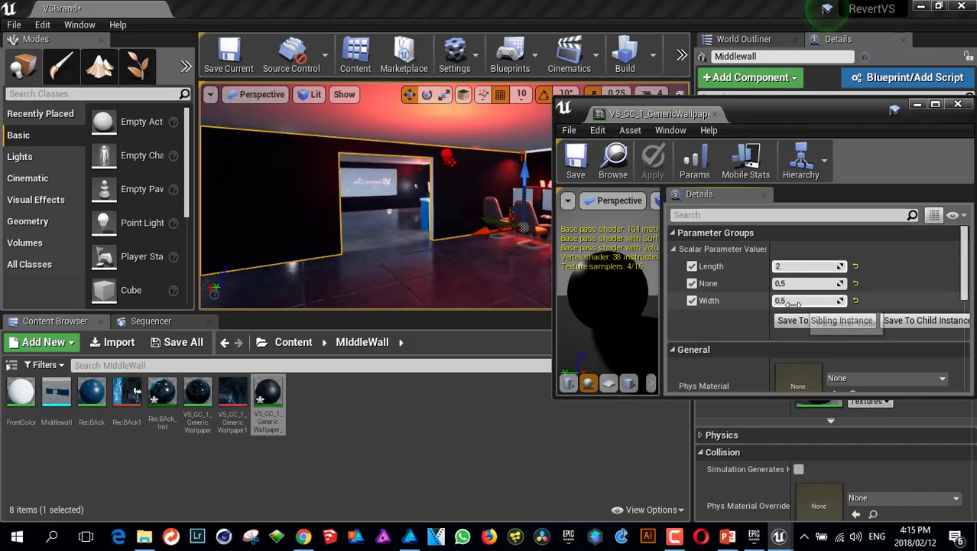
pyautogui.click(794, 302)
pyautogui.write('2')
pyautogui.press('Return')
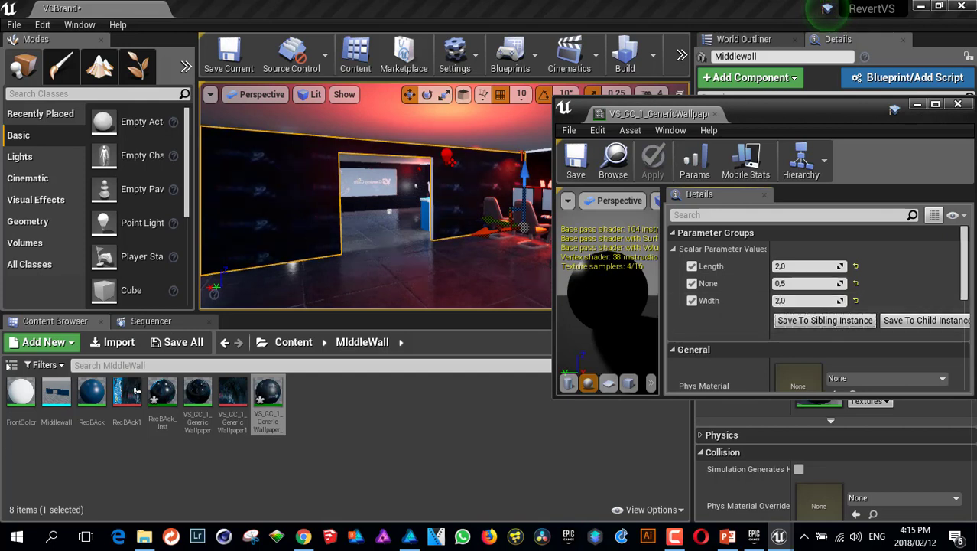
# Step: Set the Length and Width of the wallpaper instance back to 1
pyautogui.click(800, 266)
pyautogui.write('1')
pyautogui.press('Return')
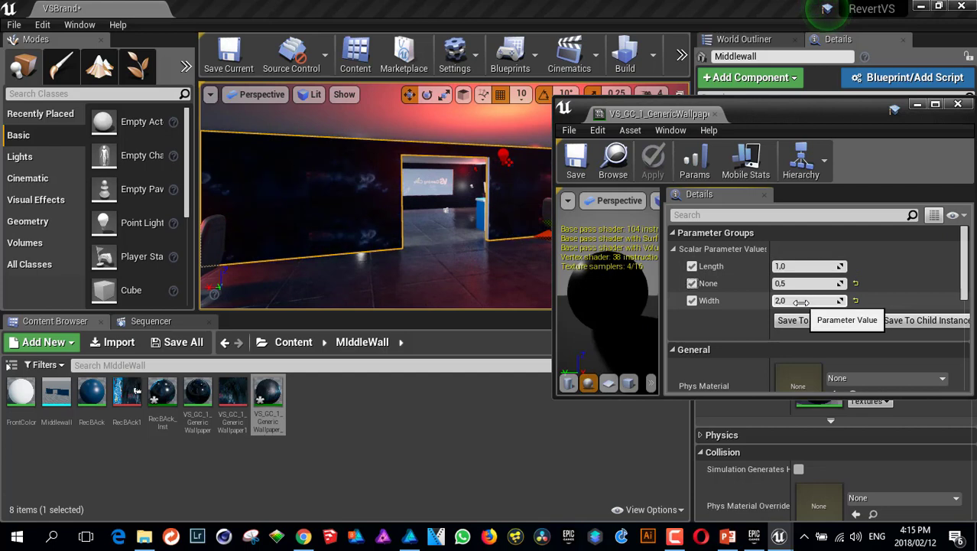
pyautogui.click(800, 301)
pyautogui.write('1')
pyautogui.press('Return')
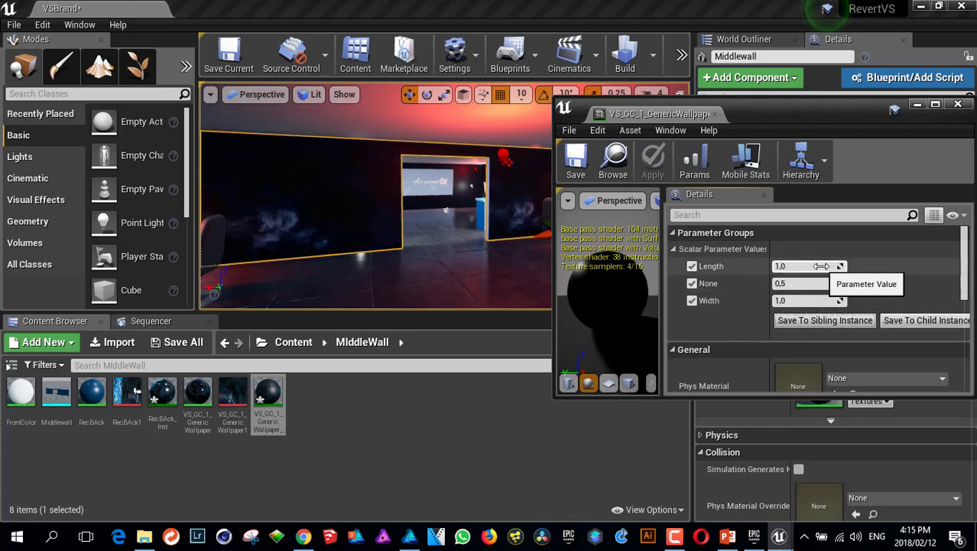
# Step: Inspect the middle wall's smoke pattern up close and try a Length of about 1.05 and a Width of about 0.61
pyautogui.moveTo(477, 222); pyautogui.dragTo(489, 176, button='right')
pyautogui.moveTo(337, 191); pyautogui.dragTo(340, 237, button='right')
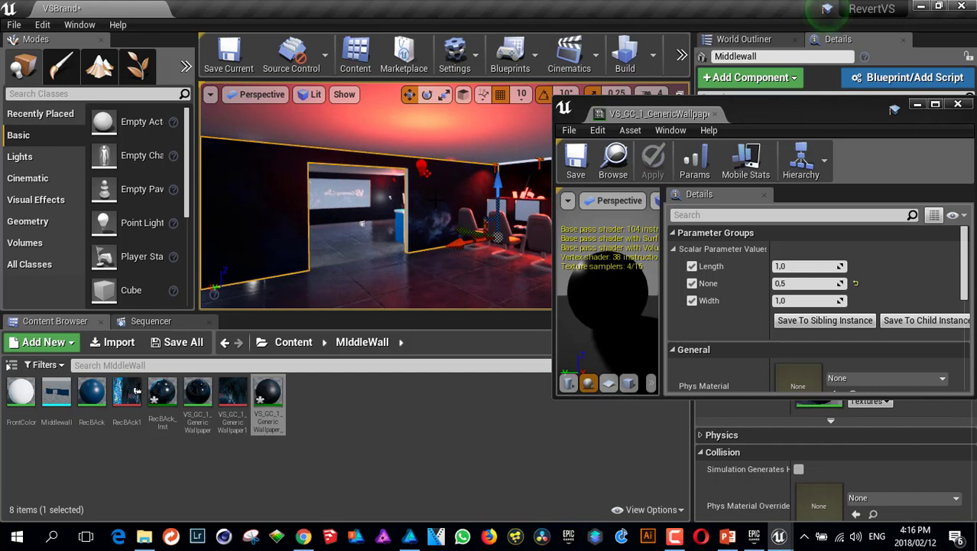
pyautogui.scroll(5, 419, 196)
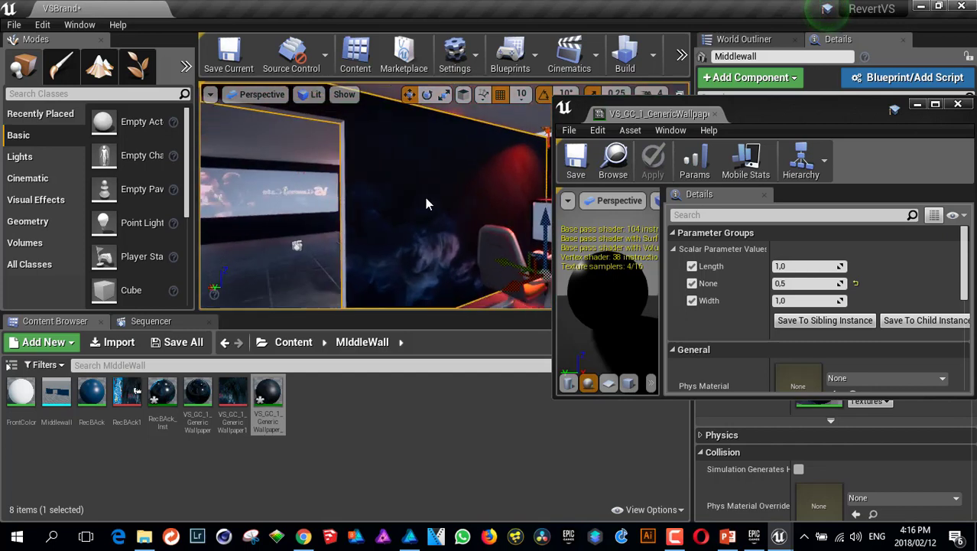
pyautogui.moveTo(426, 197); pyautogui.dragTo(386, 200, button='right')
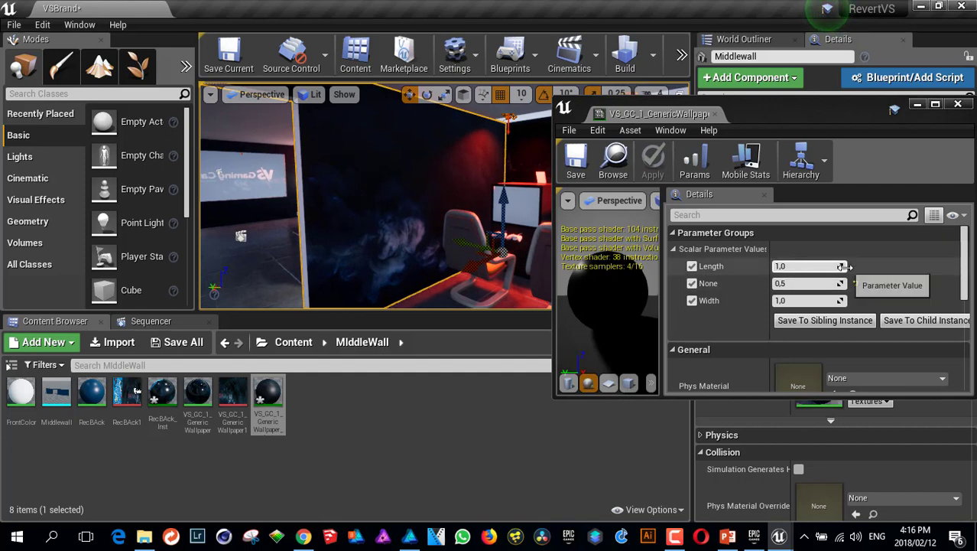
pyautogui.moveTo(807, 266); pyautogui.dragTo(812, 266)
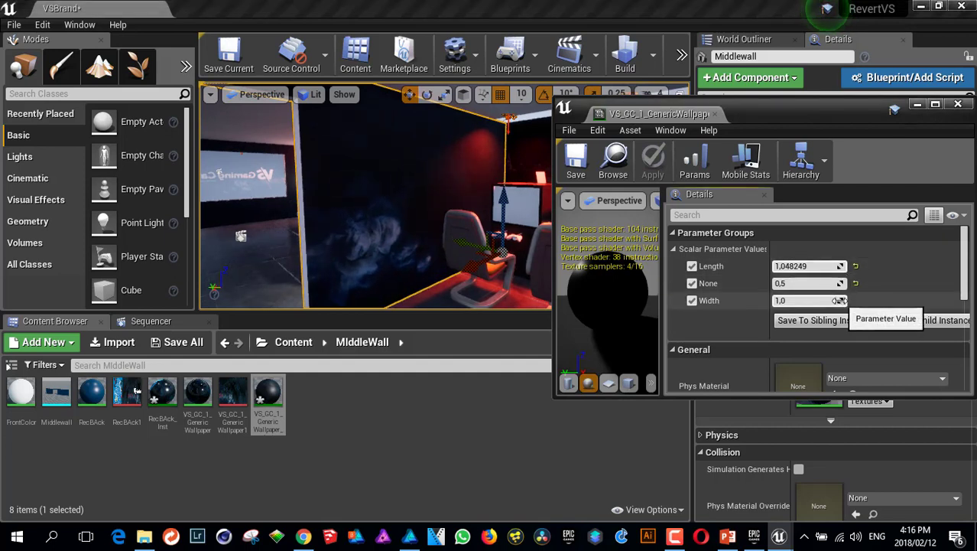
pyautogui.moveTo(840, 299)
pyautogui.mouseDown()
pyautogui.moveTo(850, 299)
pyautogui.moveTo(777, 300)
pyautogui.moveTo(842, 301)
pyautogui.mouseUp()
# Step: Restore the wallpaper instance's Length and Width to 1 and save the instance
pyautogui.click(829, 267)
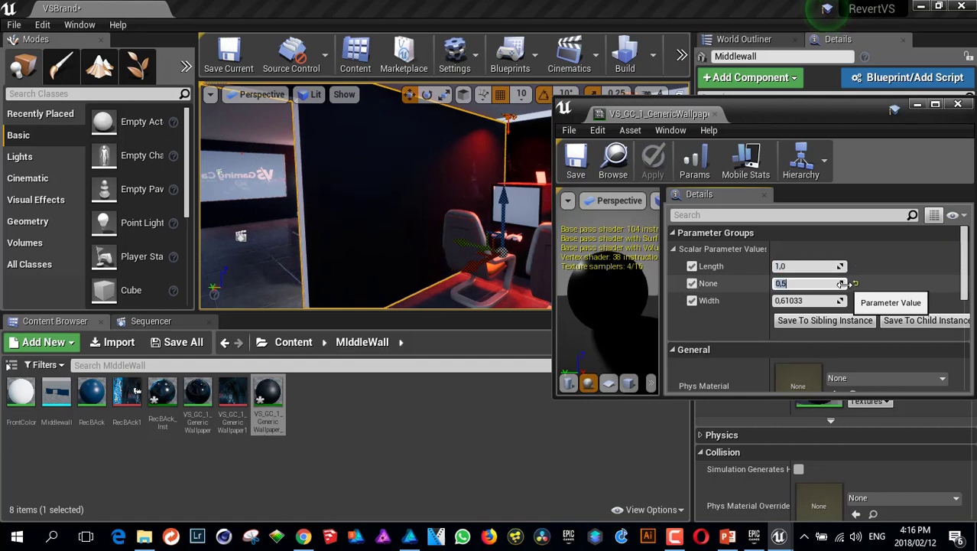
pyautogui.press('Tab')
pyautogui.write('1')
pyautogui.press('Return')
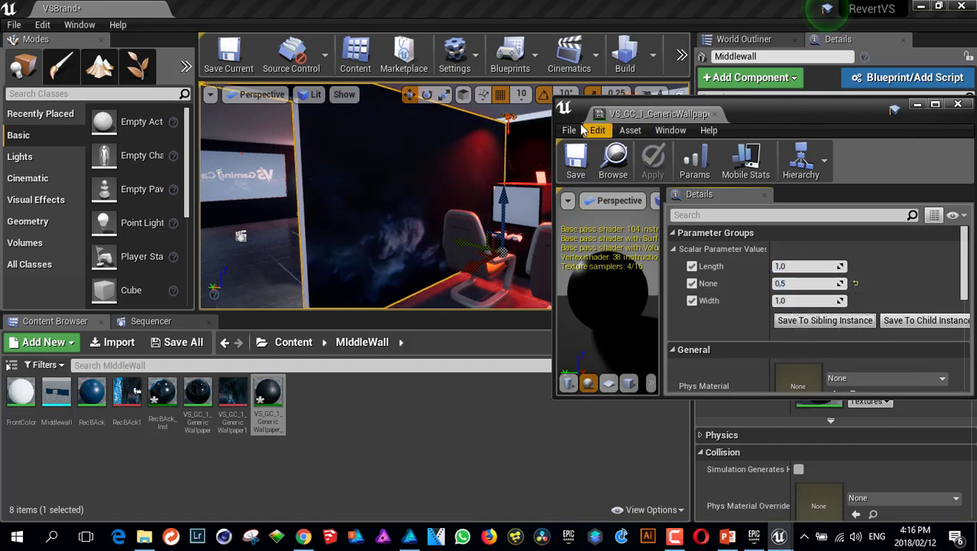
pyautogui.click(576, 160)
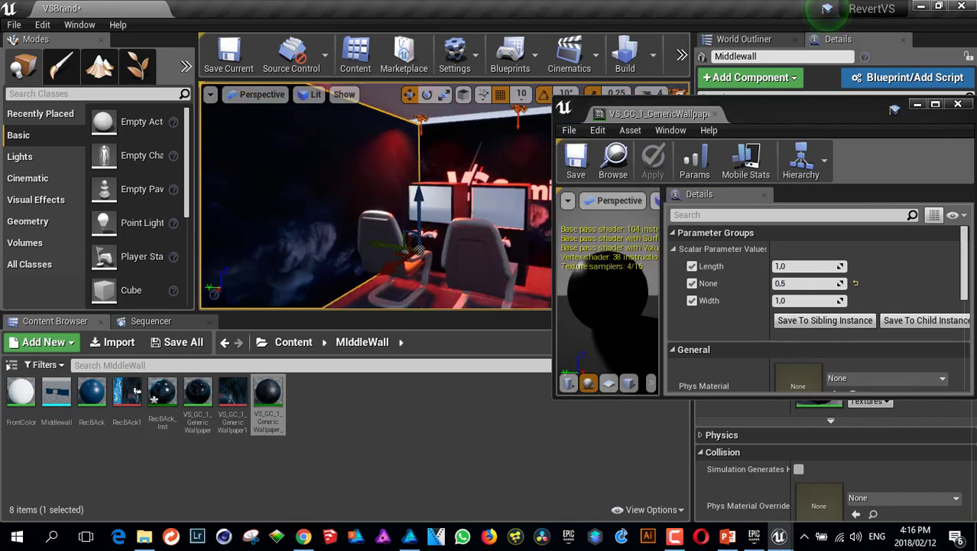
# Step: Look around the gaming room and select the right back wall behind the row of monitors
pyautogui.moveTo(375, 199); pyautogui.dragTo(532, 199, button='right')
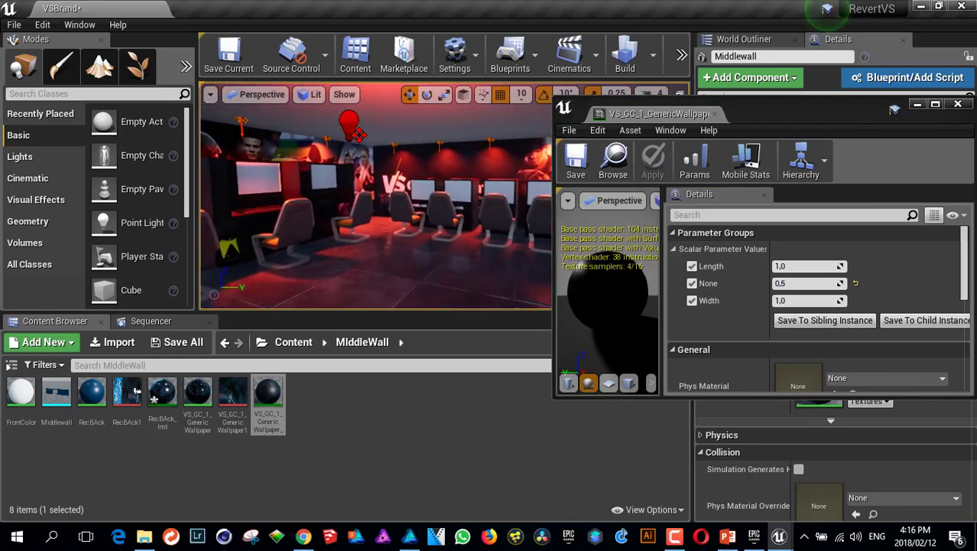
pyautogui.moveTo(222, 109); pyautogui.dragTo(263, 109, button='right')
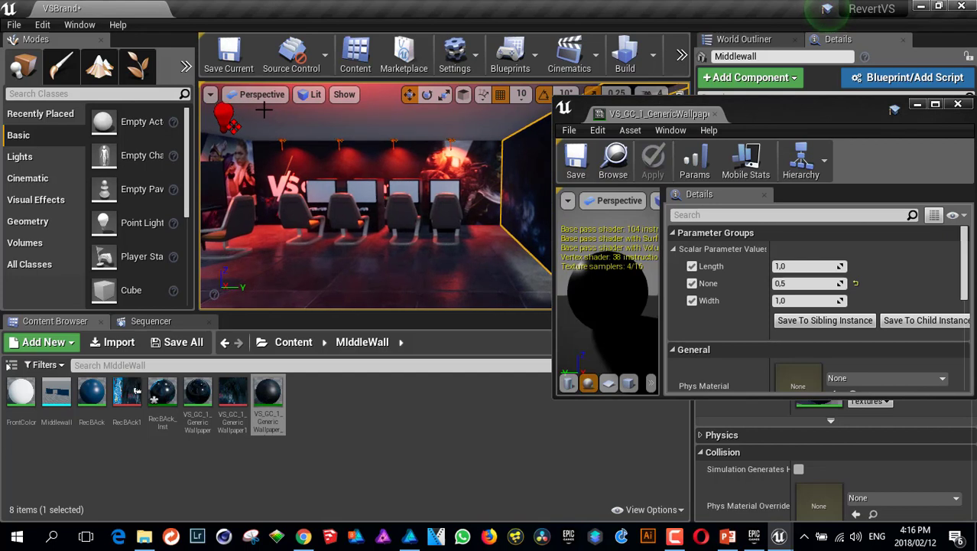
pyautogui.click(450, 158)
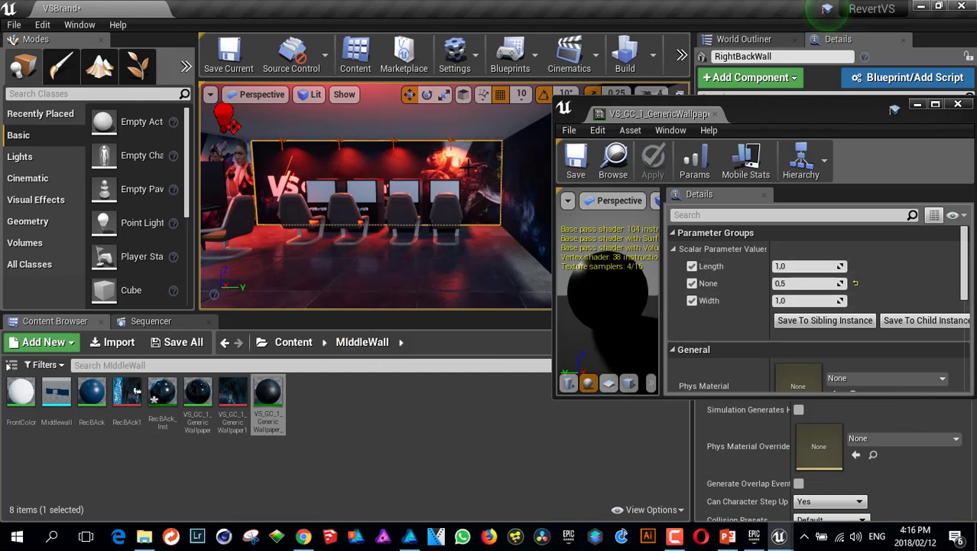
pyautogui.moveTo(423, 177); pyautogui.dragTo(334, 180, button='right')
pyautogui.moveTo(267, 157); pyautogui.dragTo(246, 159, button='right')
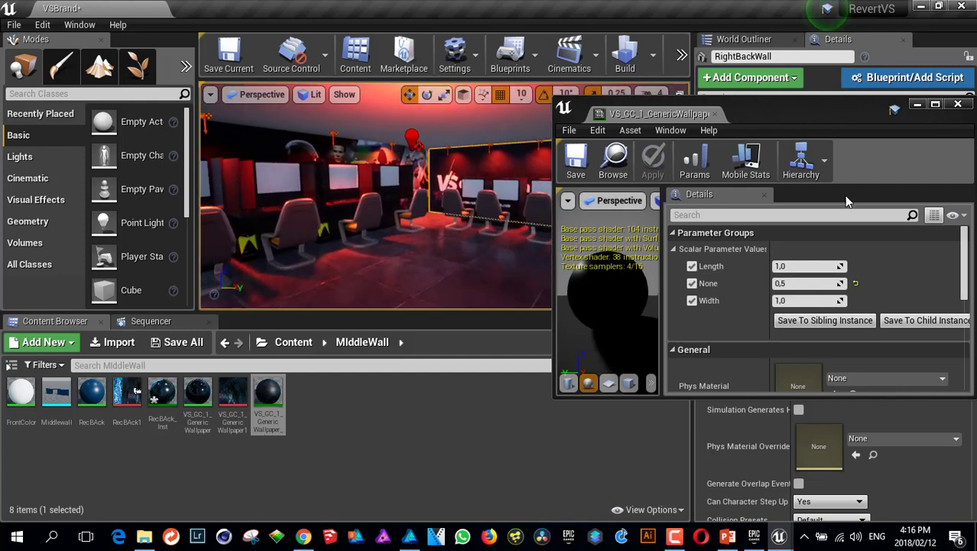